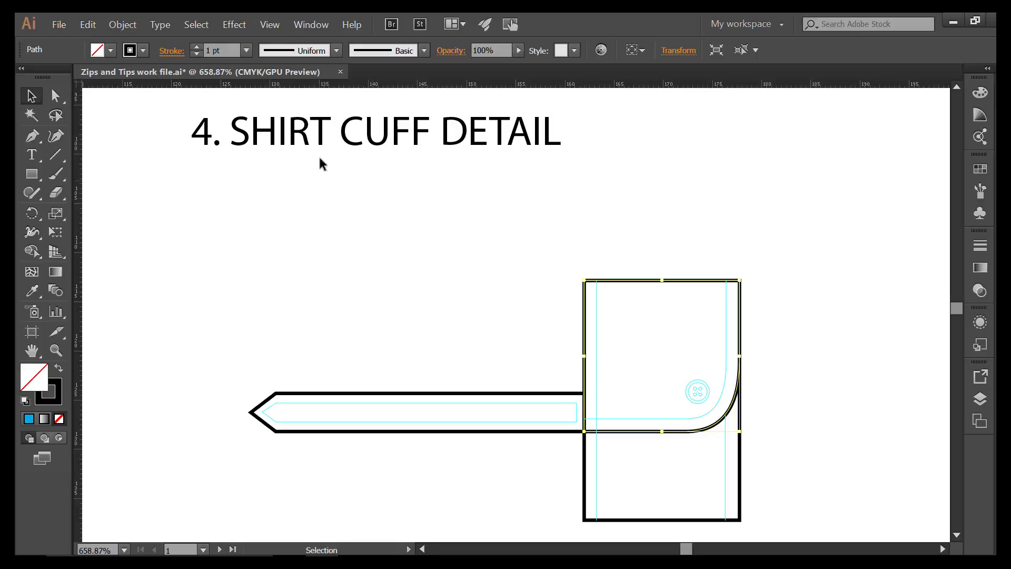
- Offset the upper cuff outline inward by -1 mm with miter joins, checking it with the preview
click(132, 29)
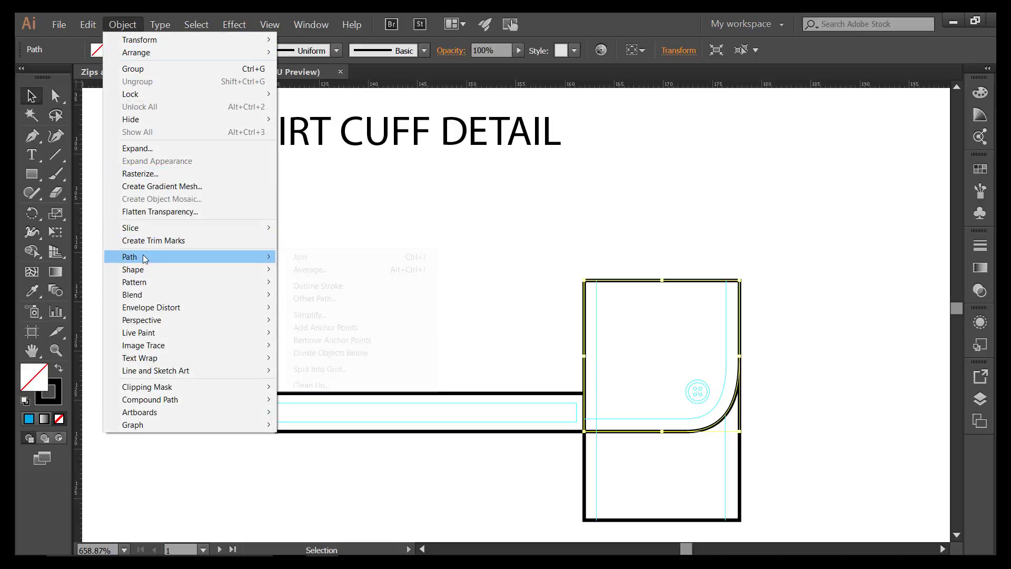
mouse_move(145, 259)
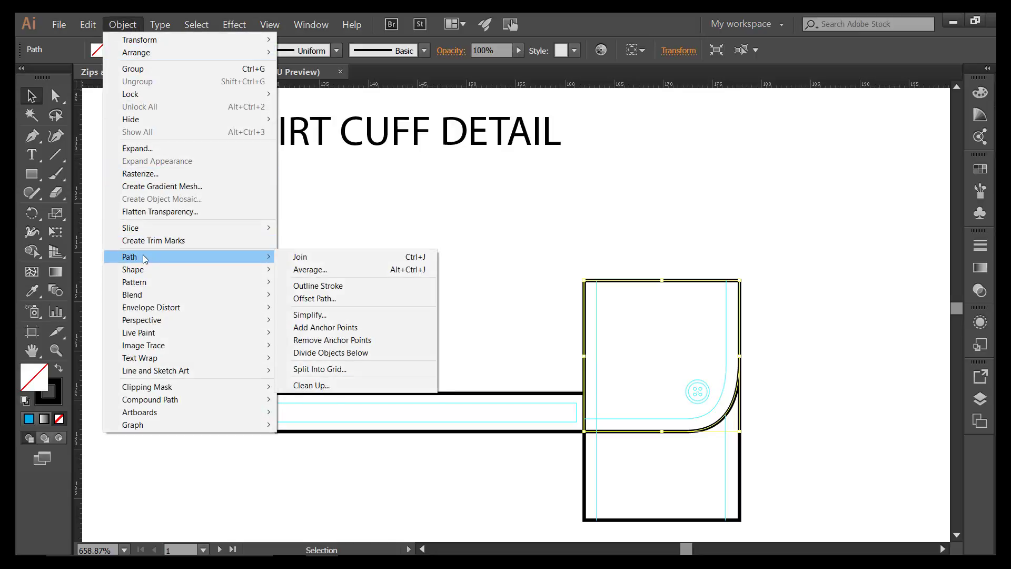
click(343, 298)
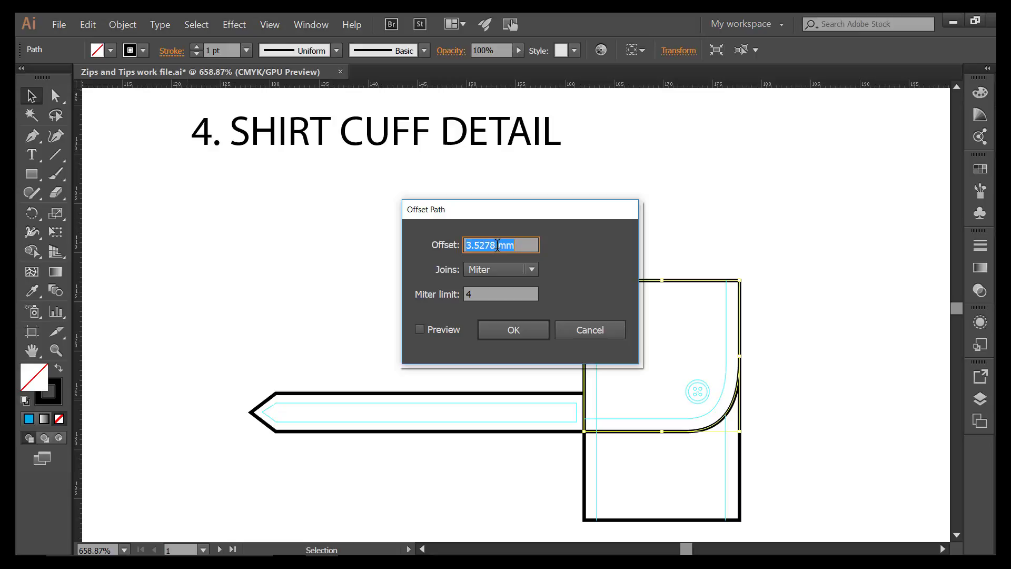
click(421, 330)
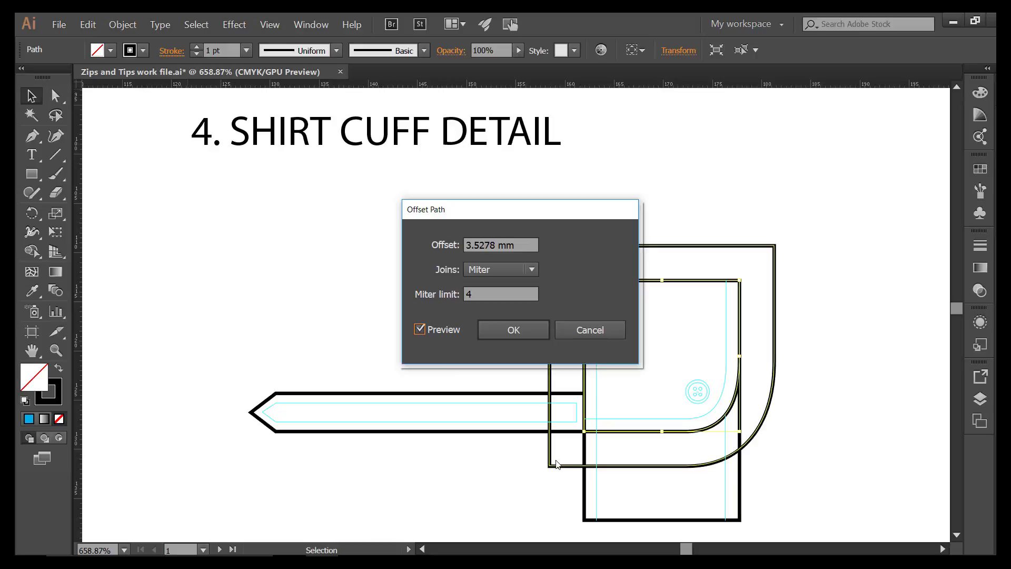
click(498, 245)
drag(498, 246, 463, 247)
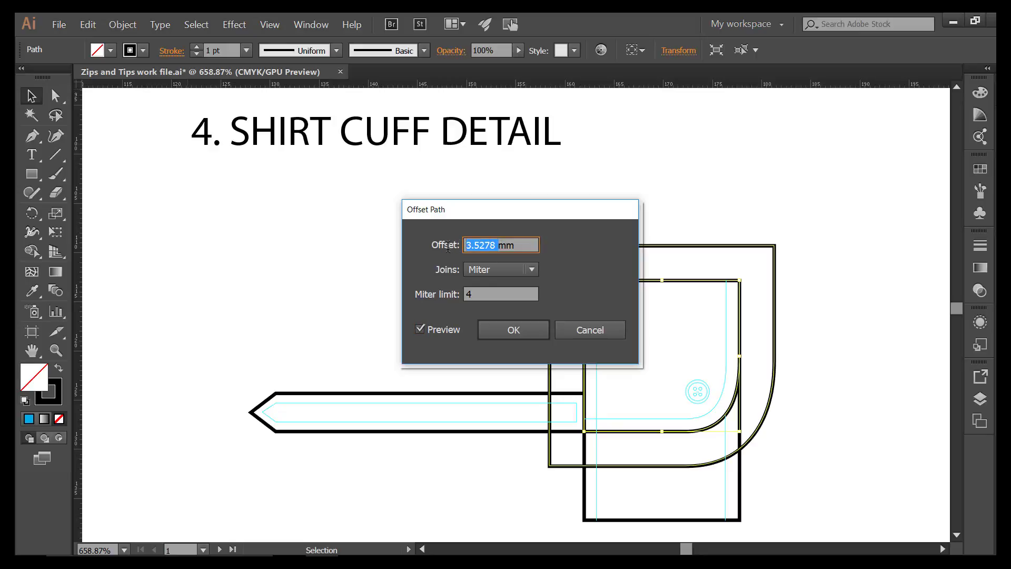
text(-1)
click(426, 331)
click(425, 331)
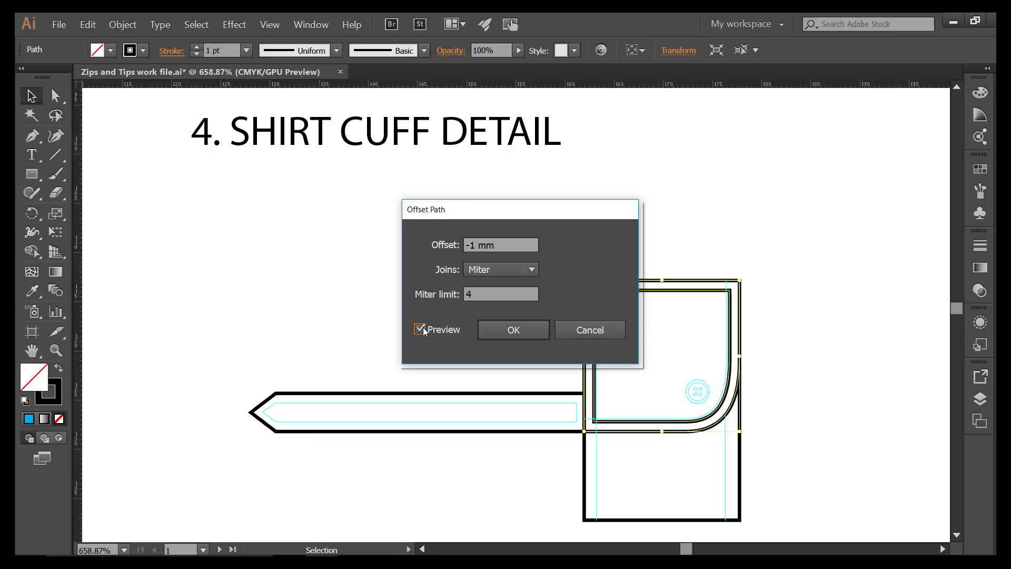
click(505, 333)
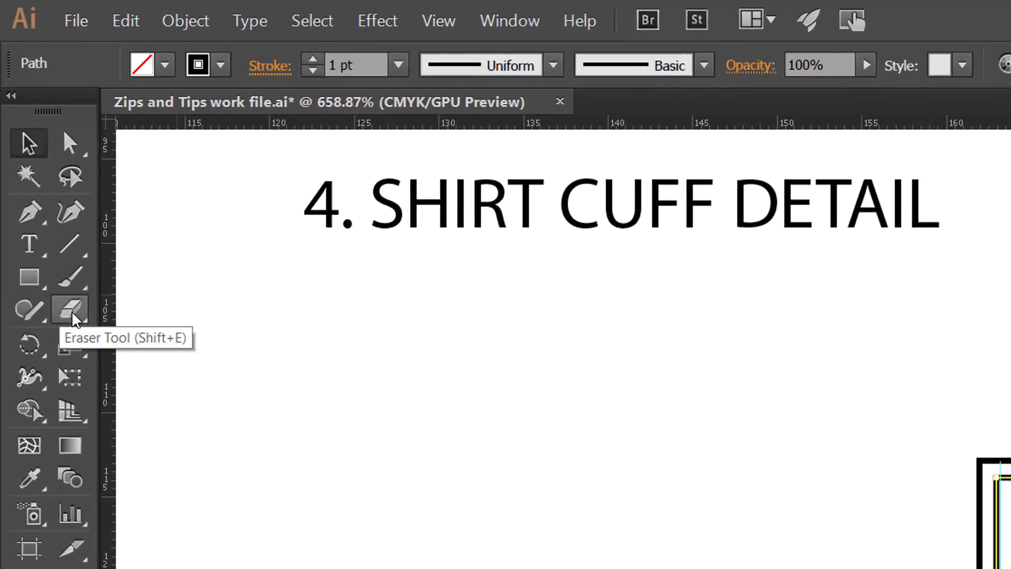
- Cut the inner offset path with the Scissors tool at its lower-left and upper-right corner anchors
click(73, 319)
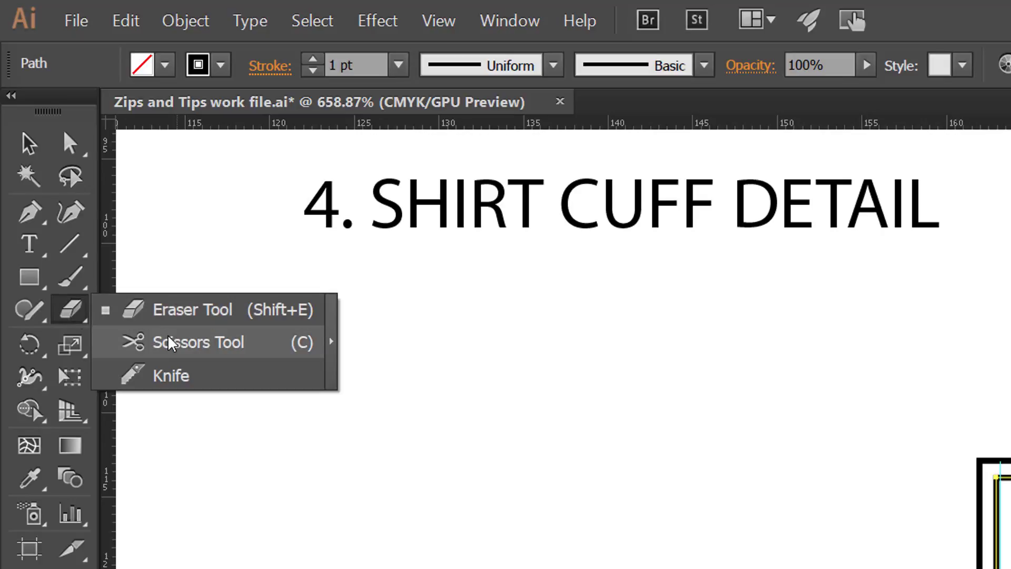
click(170, 343)
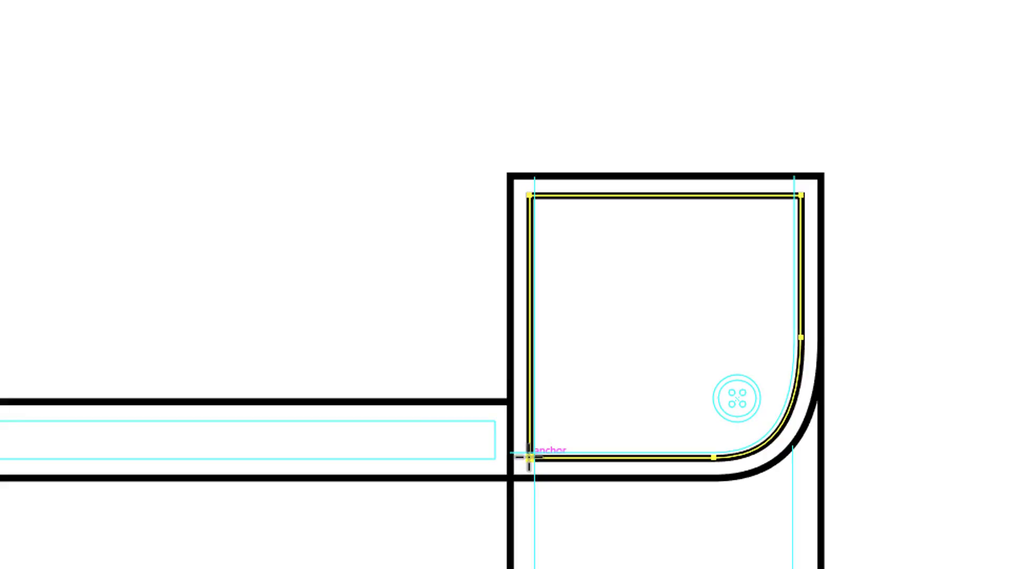
click(529, 457)
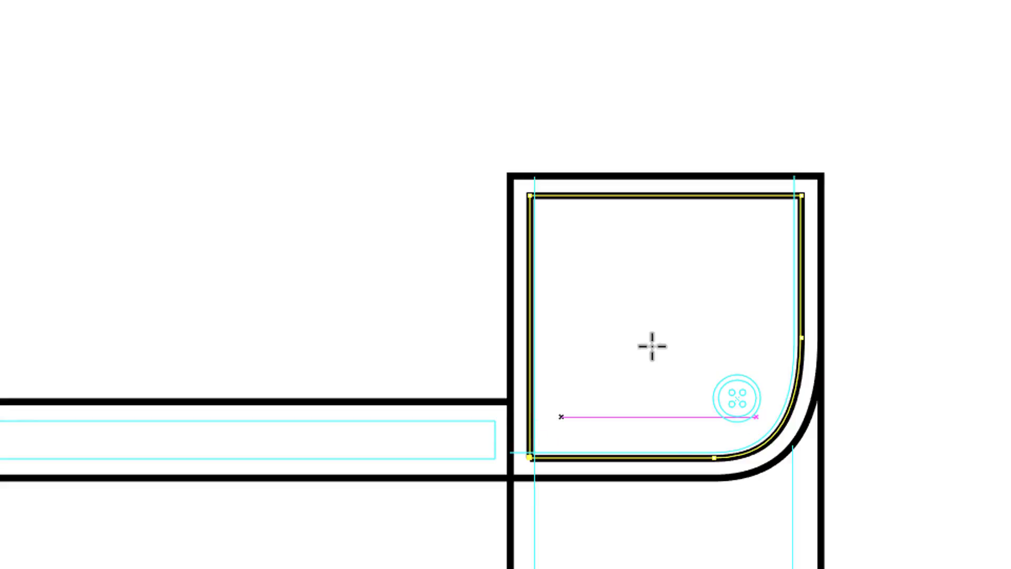
click(801, 195)
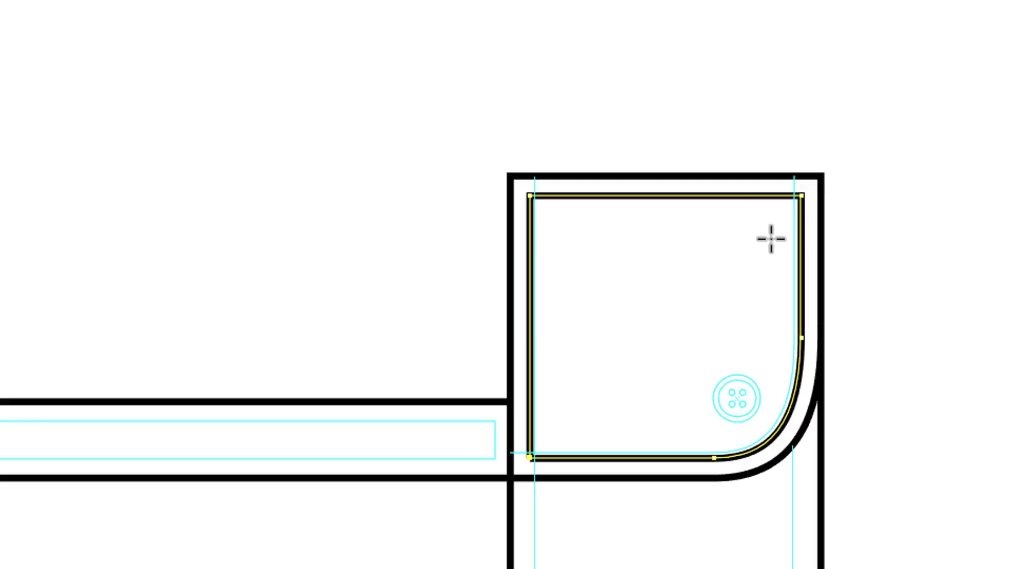
click(802, 196)
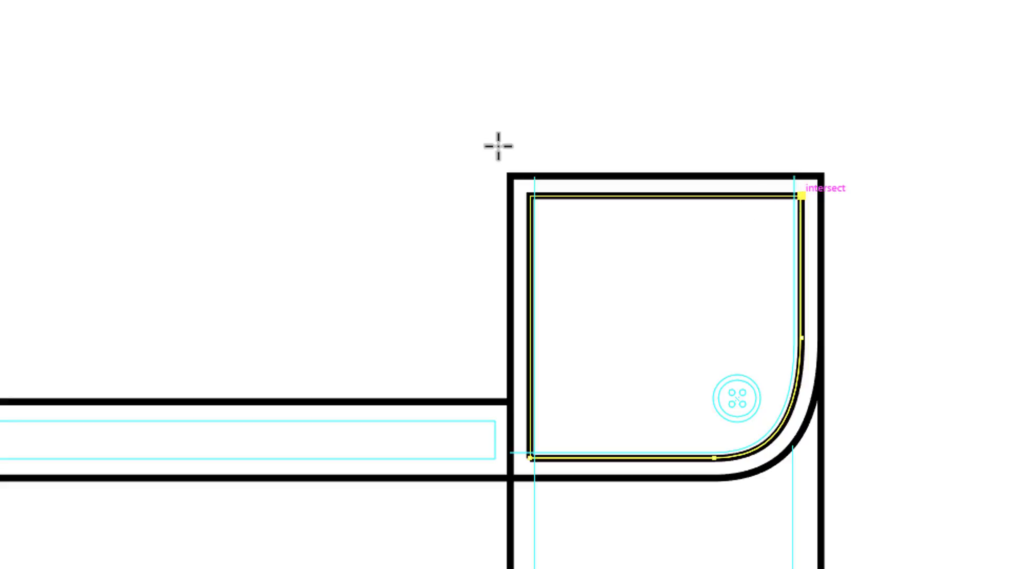
- Move the cut-off top and left segments away from the cuff and delete them
key(v)
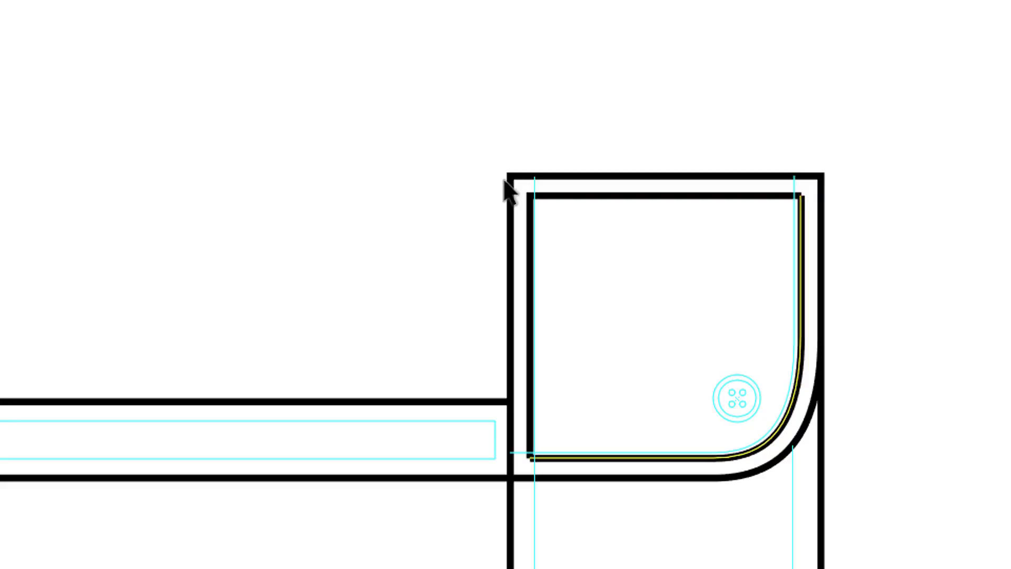
drag(564, 191, 472, 124)
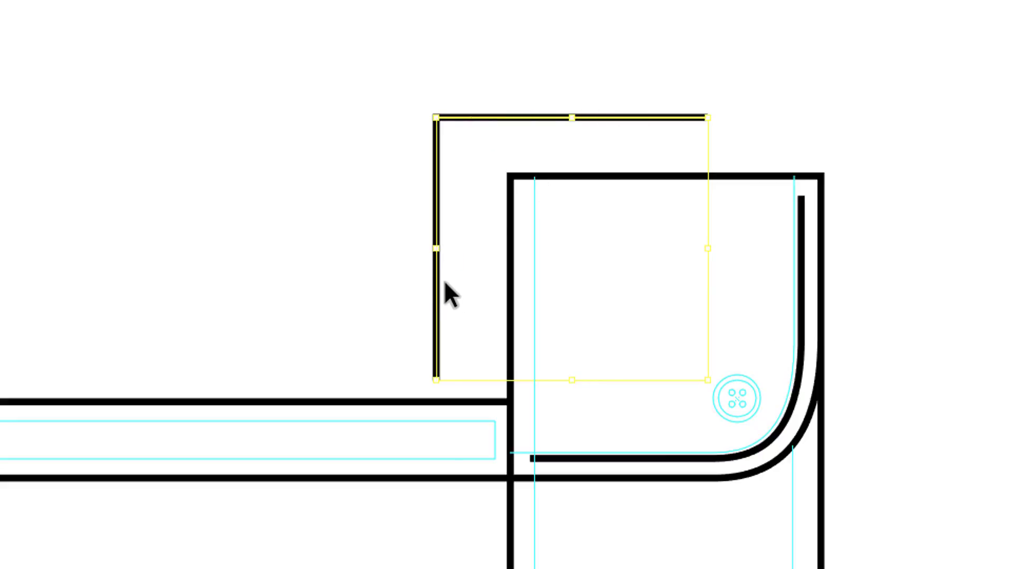
key(Delete)
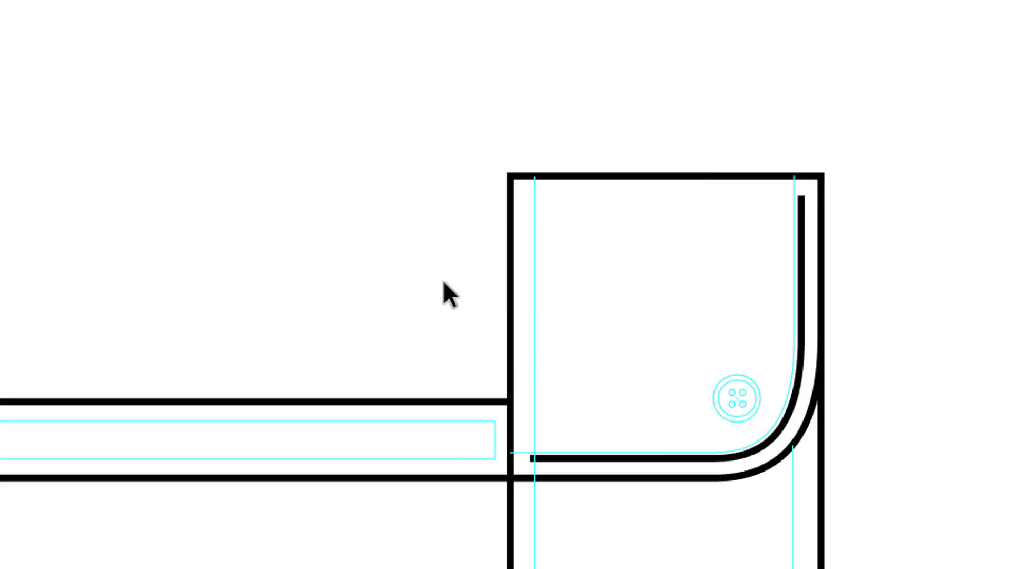
- Show the full stroke options for the remaining inner curved path and set its weight to 0.5 pt
click(571, 457)
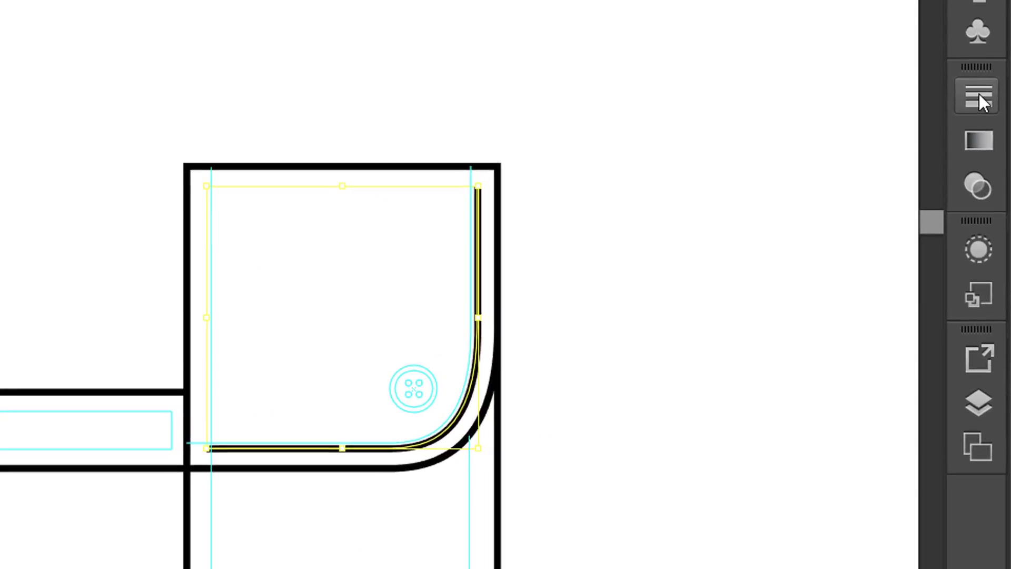
click(978, 93)
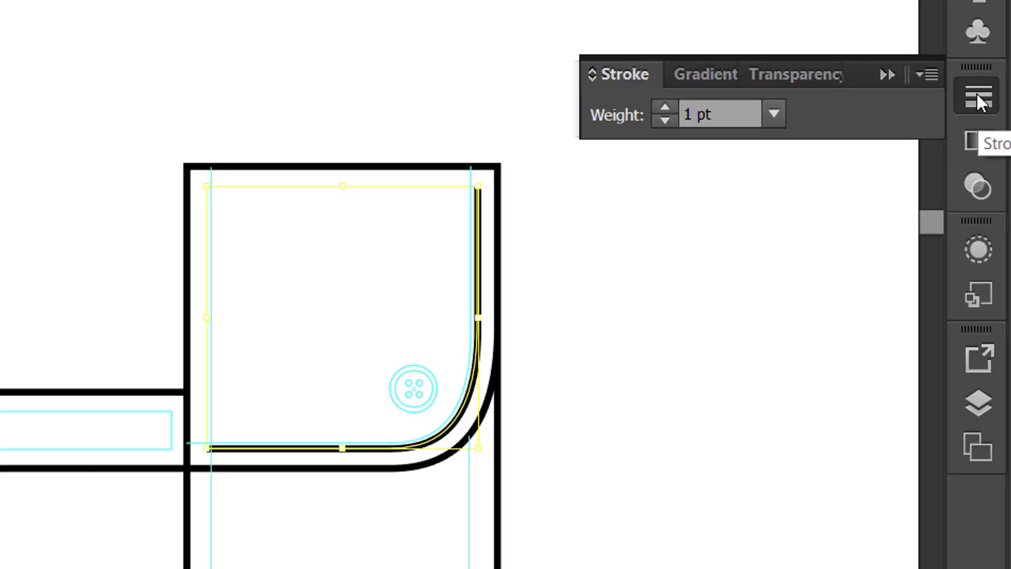
click(923, 72)
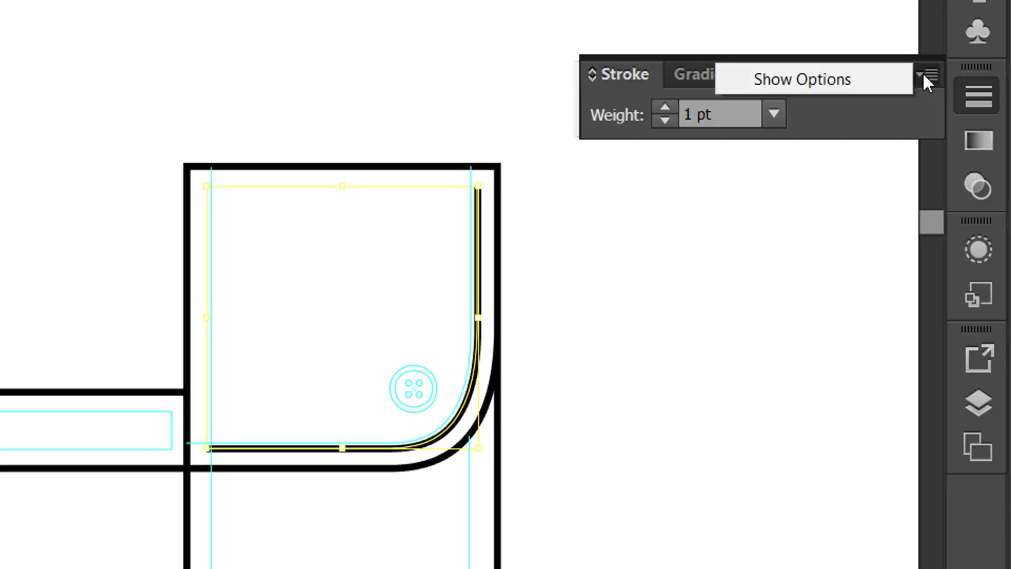
click(821, 80)
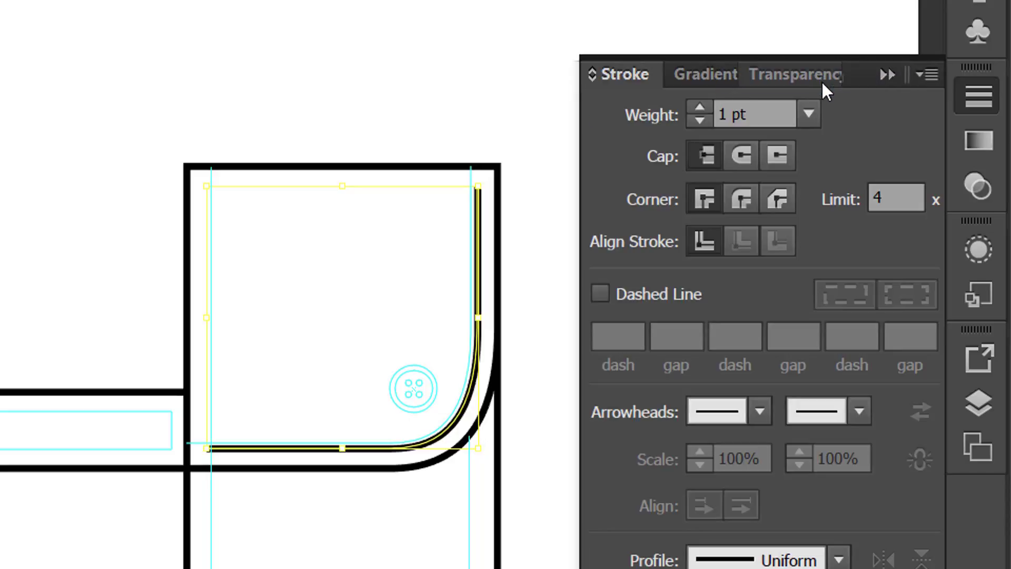
click(808, 115)
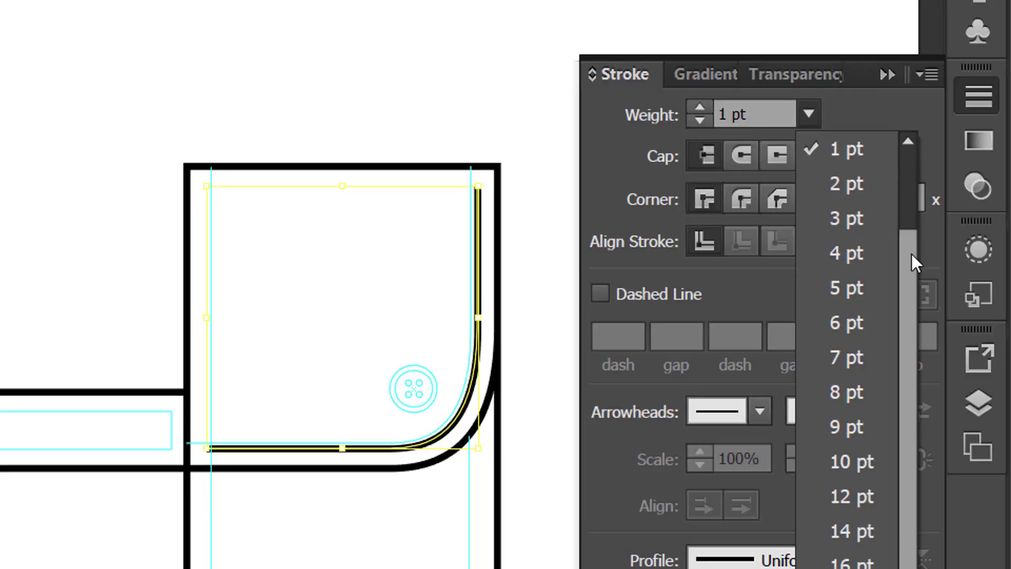
drag(912, 254, 899, 159)
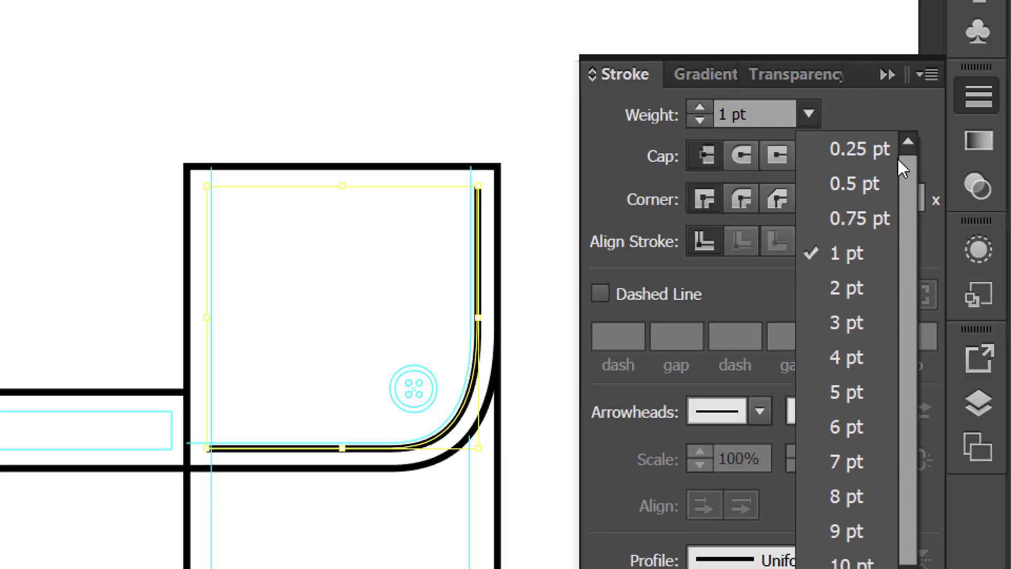
click(845, 184)
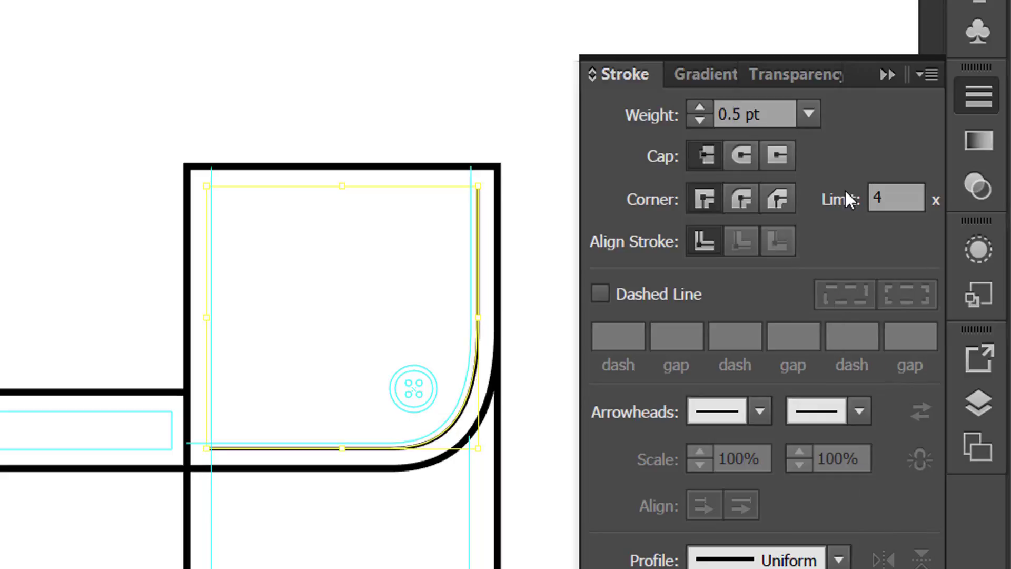
- Make the inner path a dashed line with 3 pt dashes, 2 pt gaps and round caps
click(599, 293)
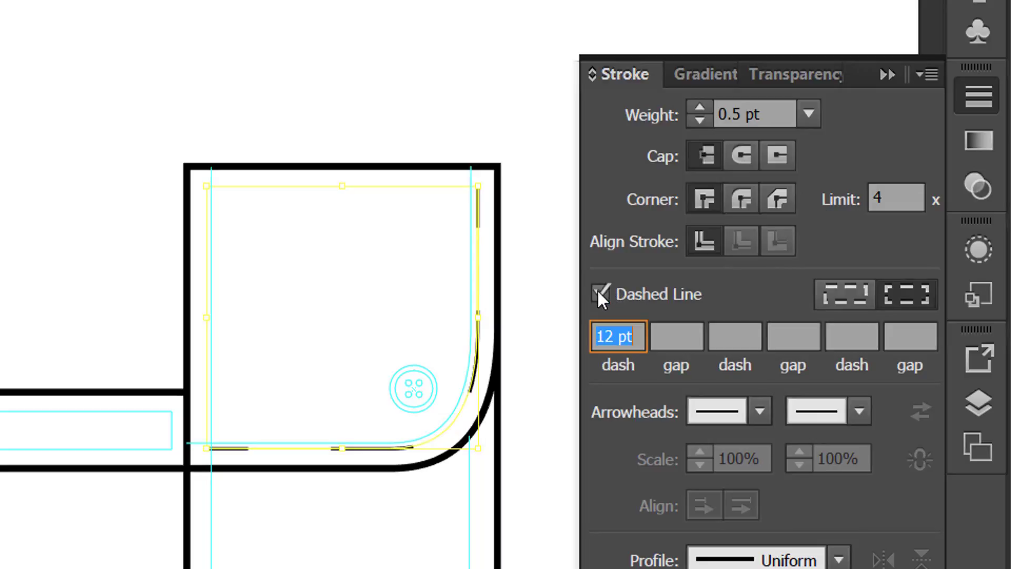
double_click(606, 336)
text(3)
click(683, 329)
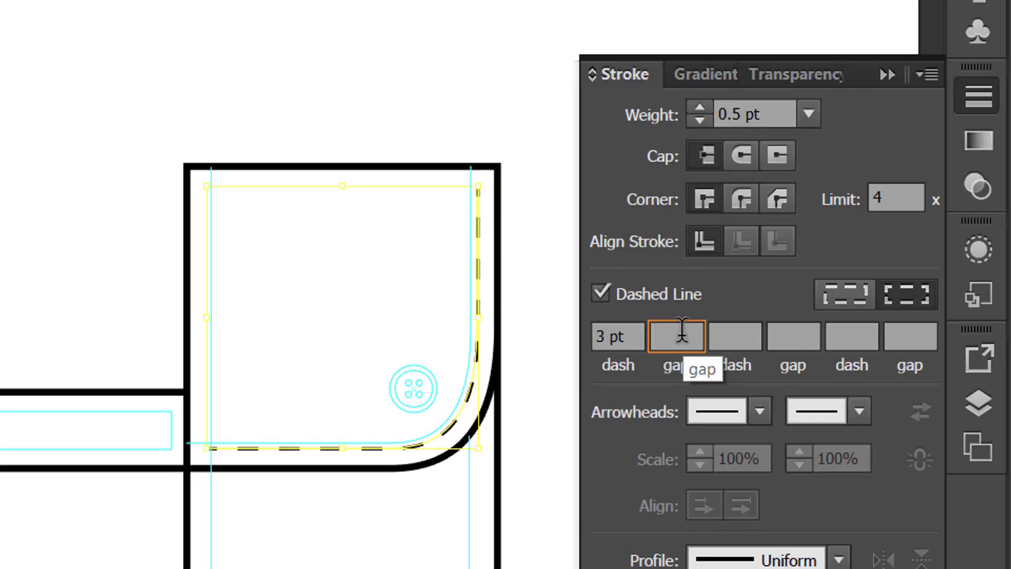
text(2)
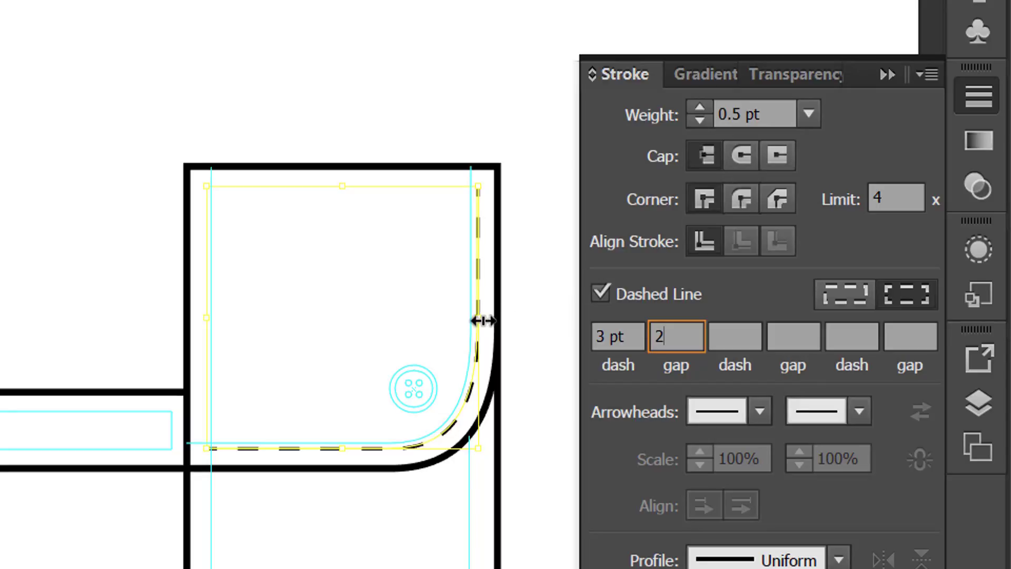
click(738, 158)
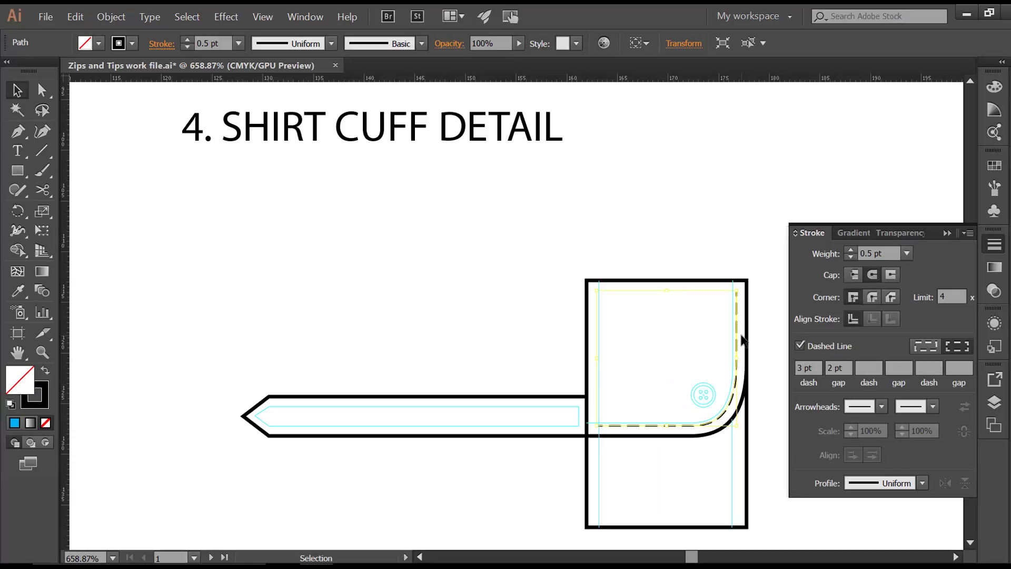
- Extend both end anchors of the dashed stitch line to meet the cuff's top and left edges
click(46, 360)
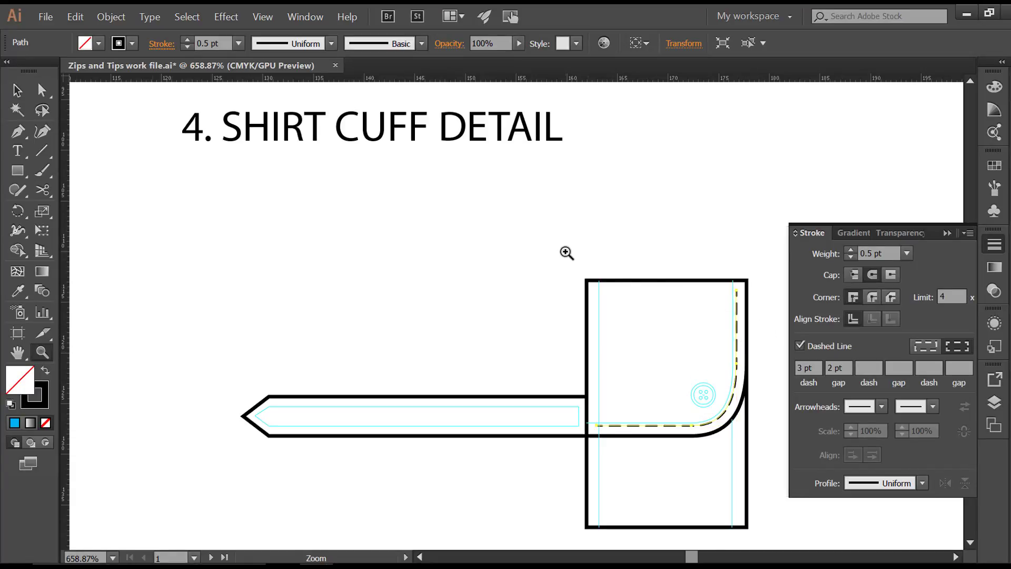
drag(567, 253, 469, 217)
key(space)
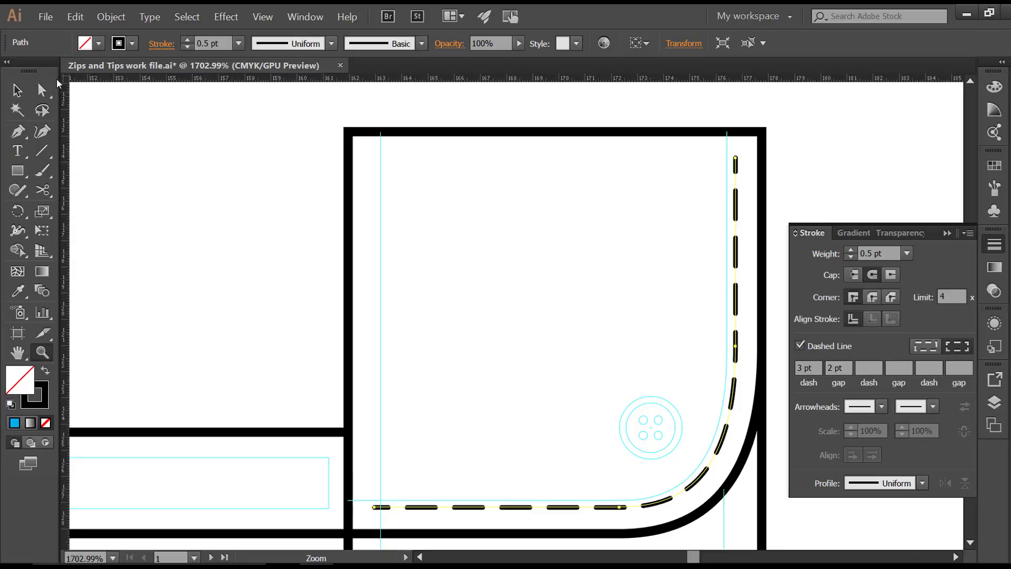
click(42, 90)
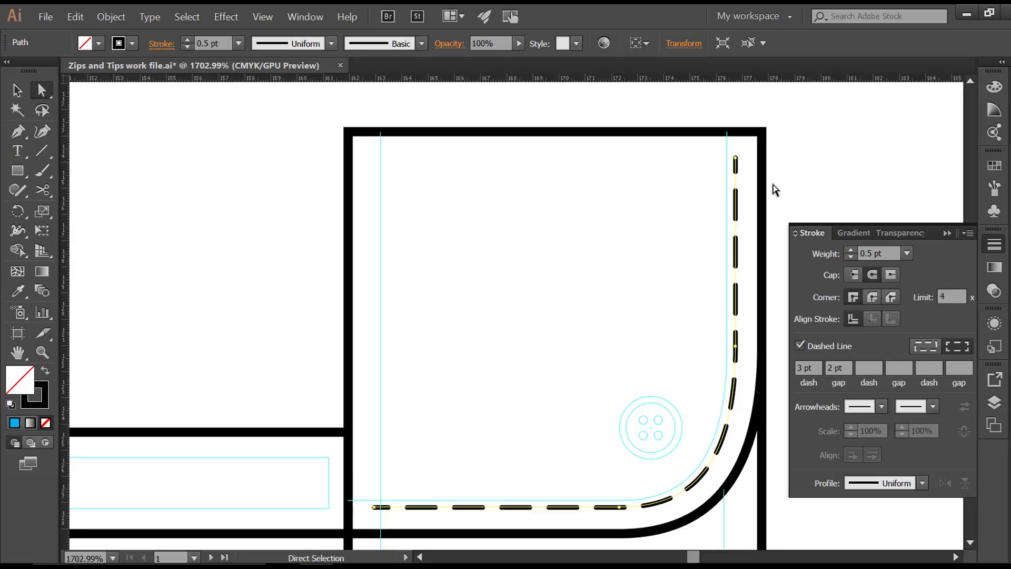
click(736, 158)
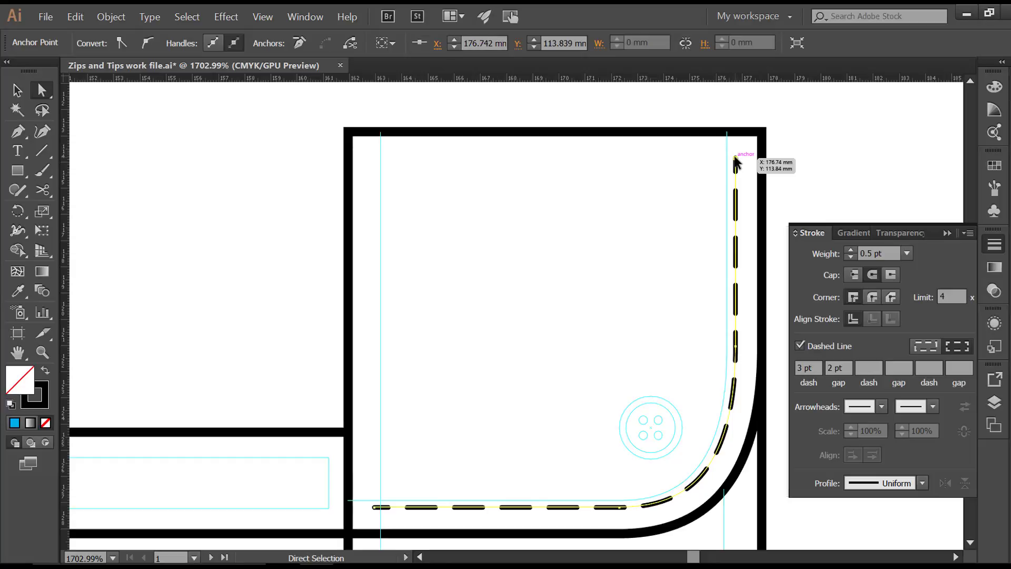
drag(736, 160, 737, 128)
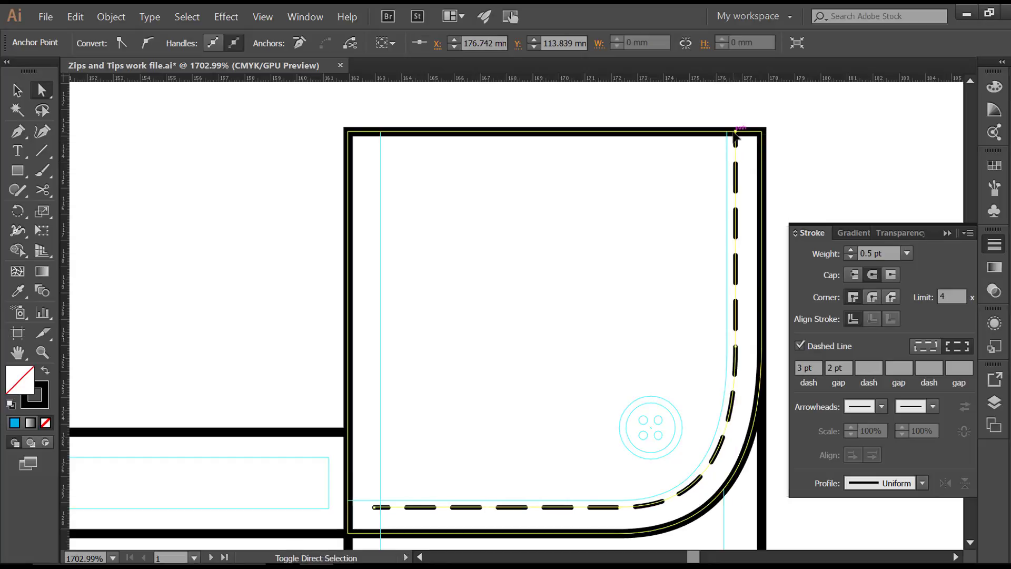
click(377, 508)
drag(375, 508, 350, 508)
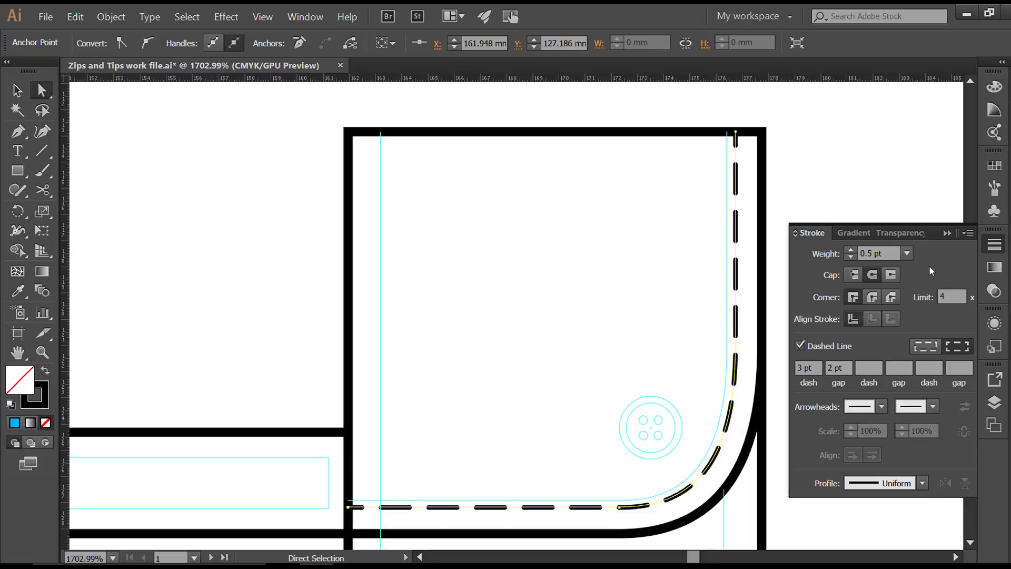
- Save the dashed stitch line's appearance as a new graphic style
click(947, 234)
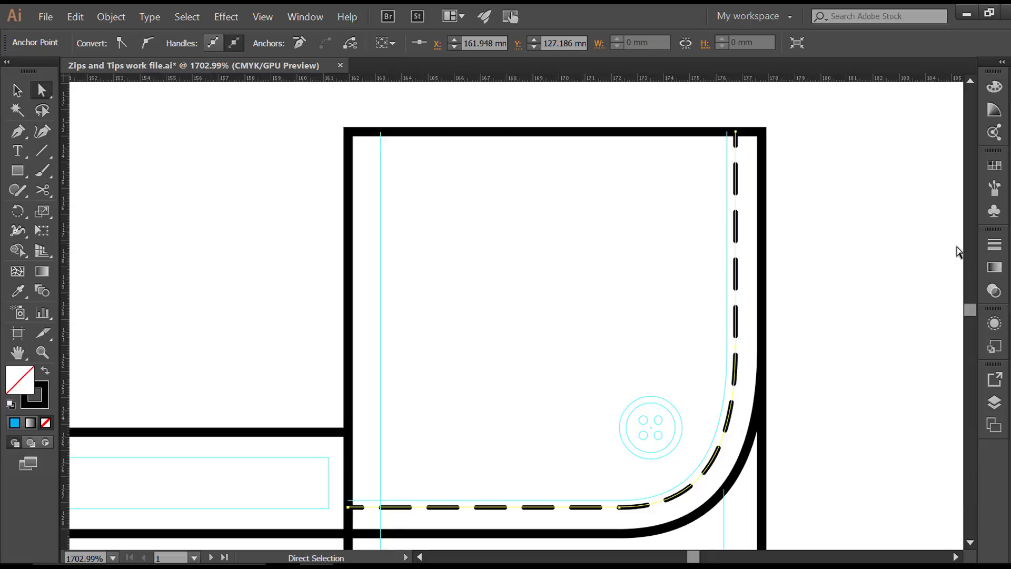
click(994, 357)
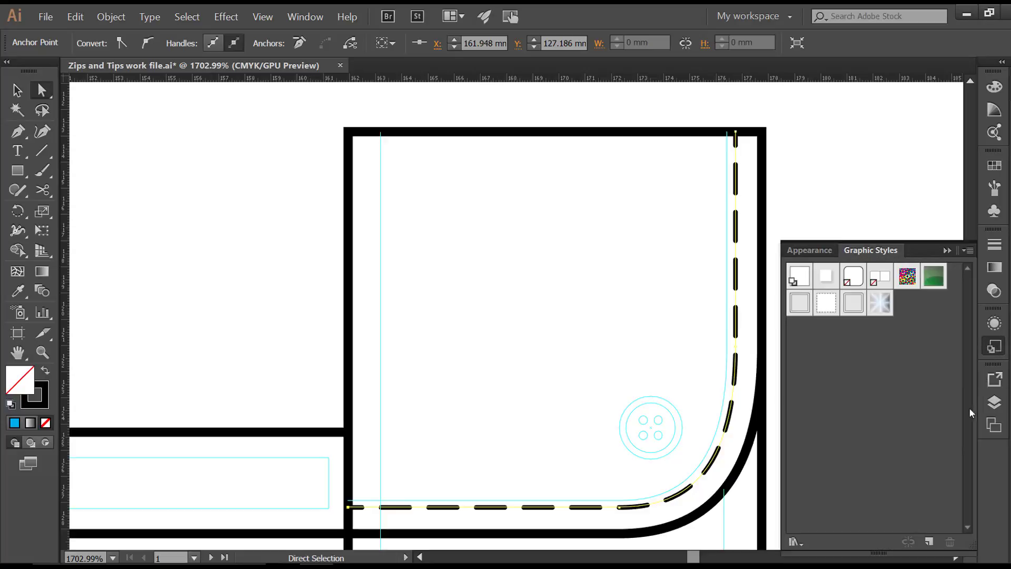
click(929, 542)
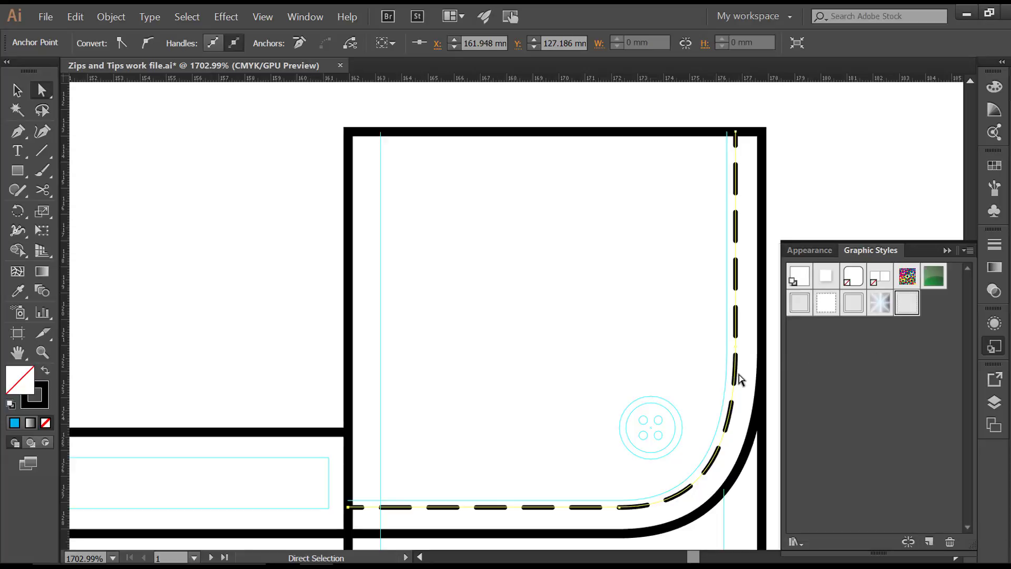
- Rename the newly saved graphic style as "Single stitch line"
double_click(907, 306)
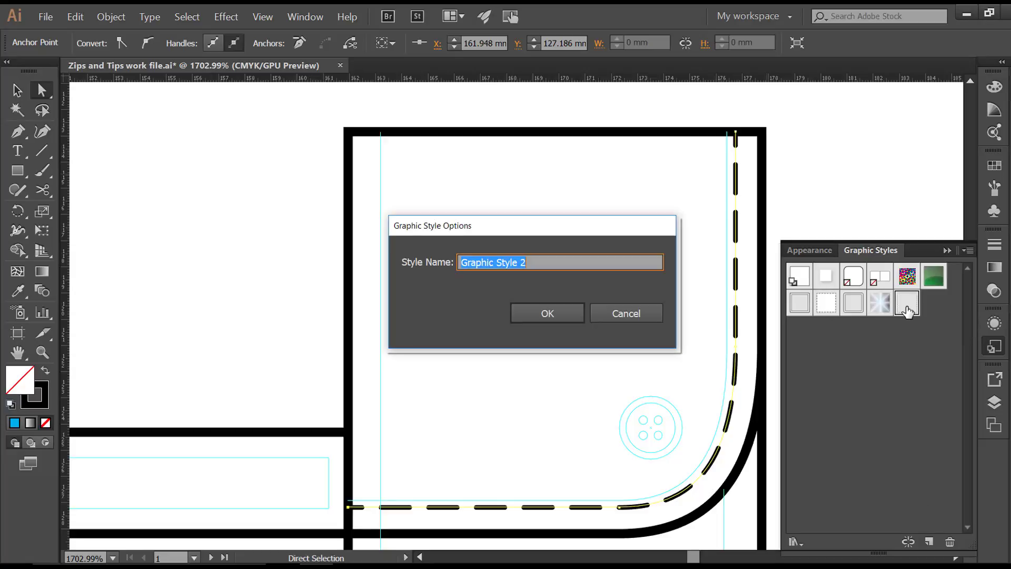
click(478, 263)
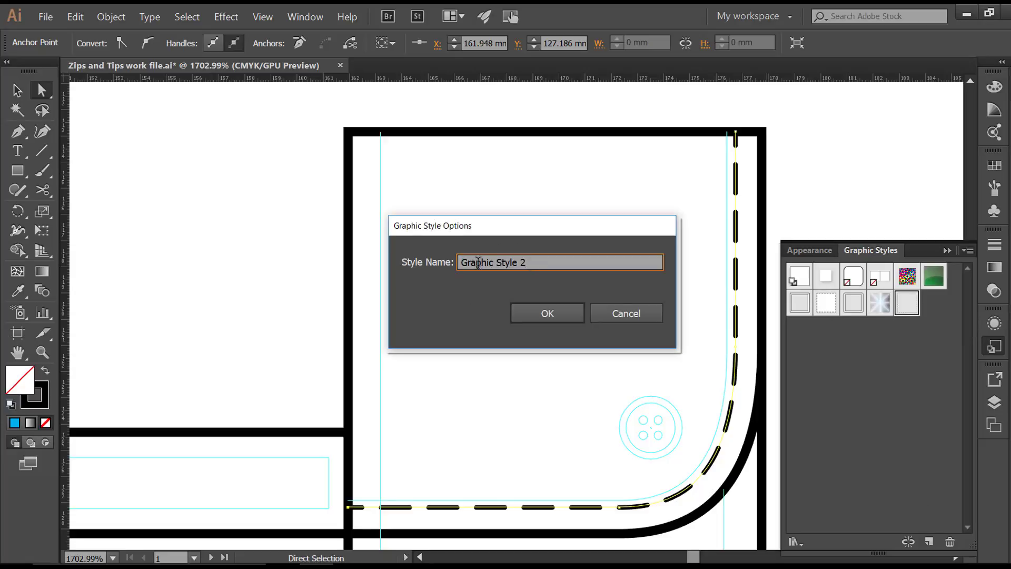
drag(478, 263, 420, 269)
text(Singlk)
key(BackSpace)
text(e stitch line)
click(546, 311)
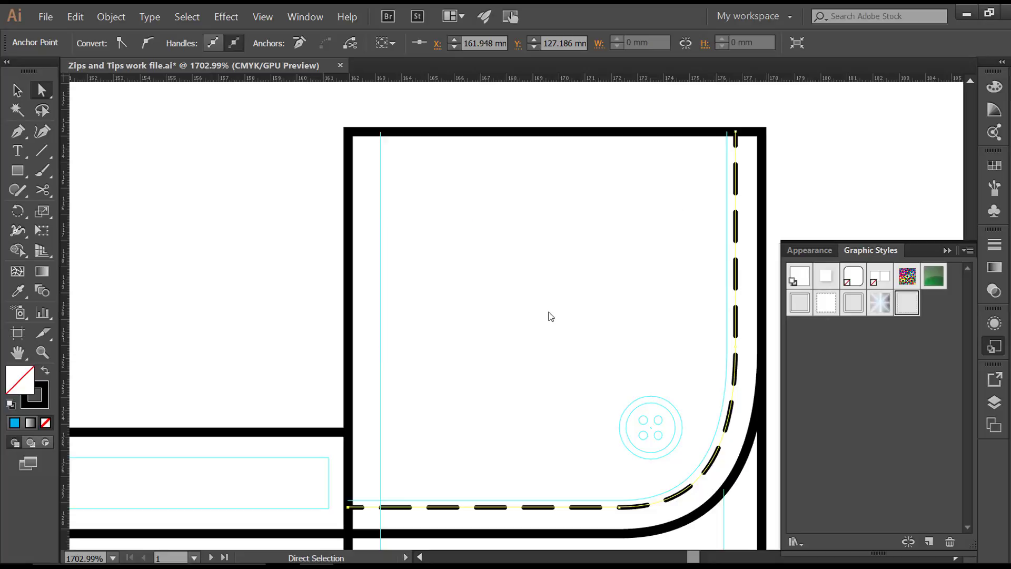
- Offset the outline of the cuff's pointed strip by -1 mm with miter joins and apply the Single stitch line graphic style to the offset path
click(265, 390)
drag(340, 373, 690, 307)
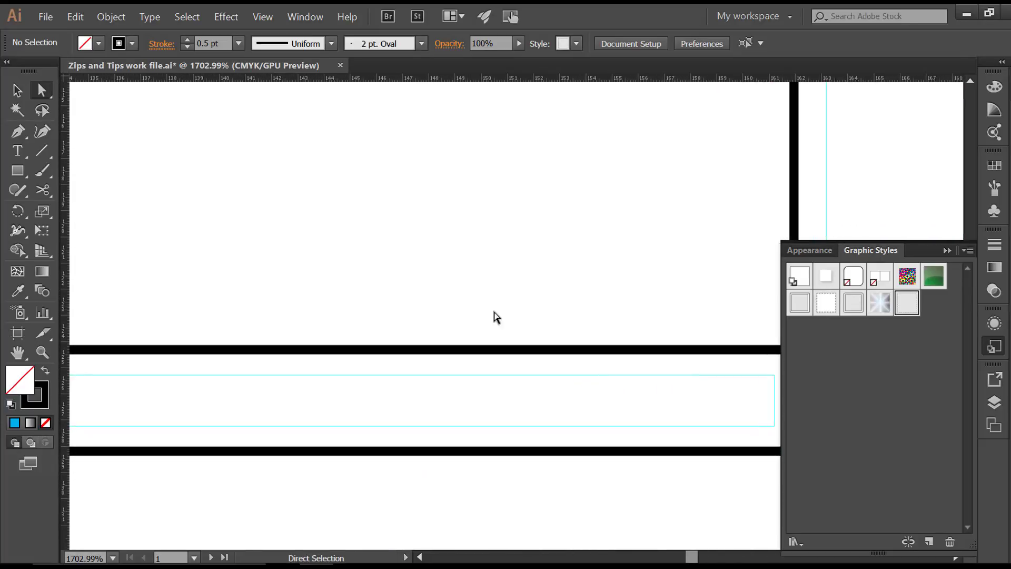
click(42, 352)
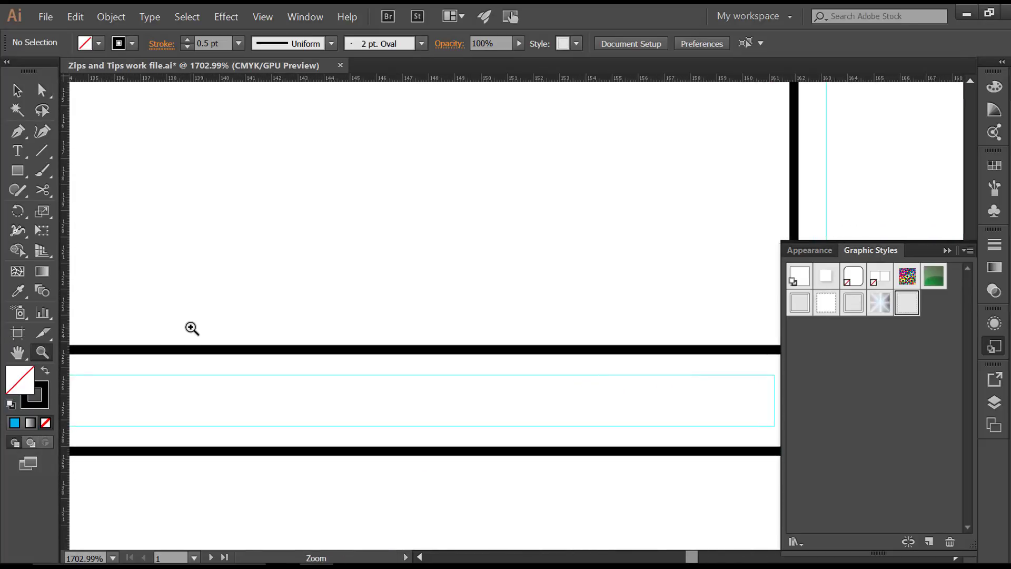
alt+click(191, 328)
alt+click(191, 328)
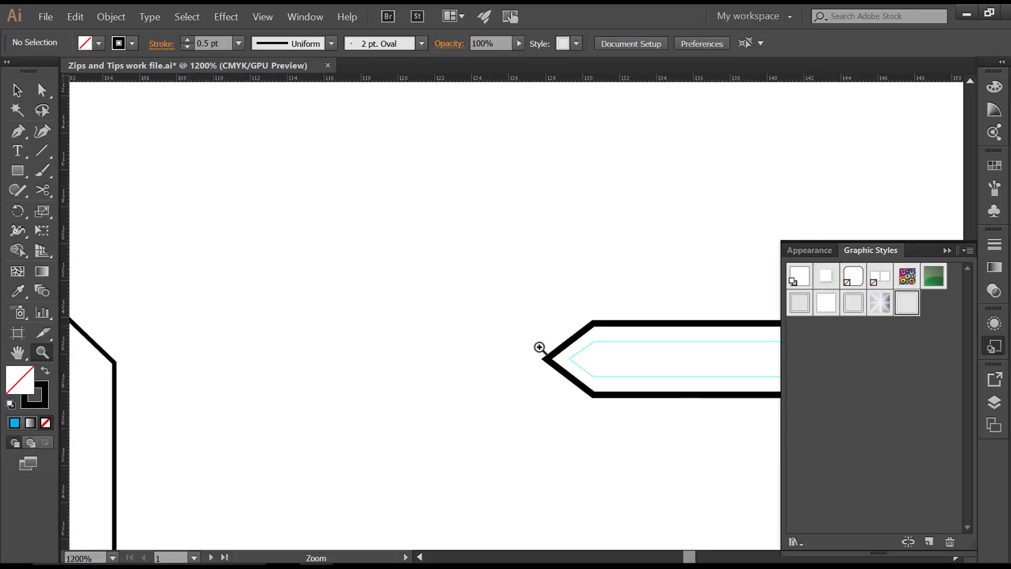
drag(610, 320, 163, 331)
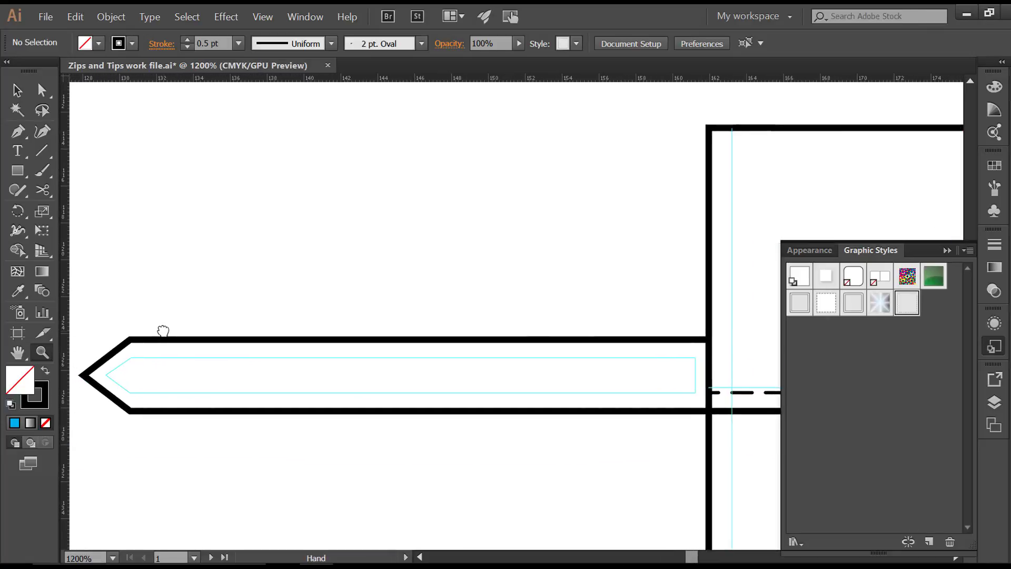
click(17, 91)
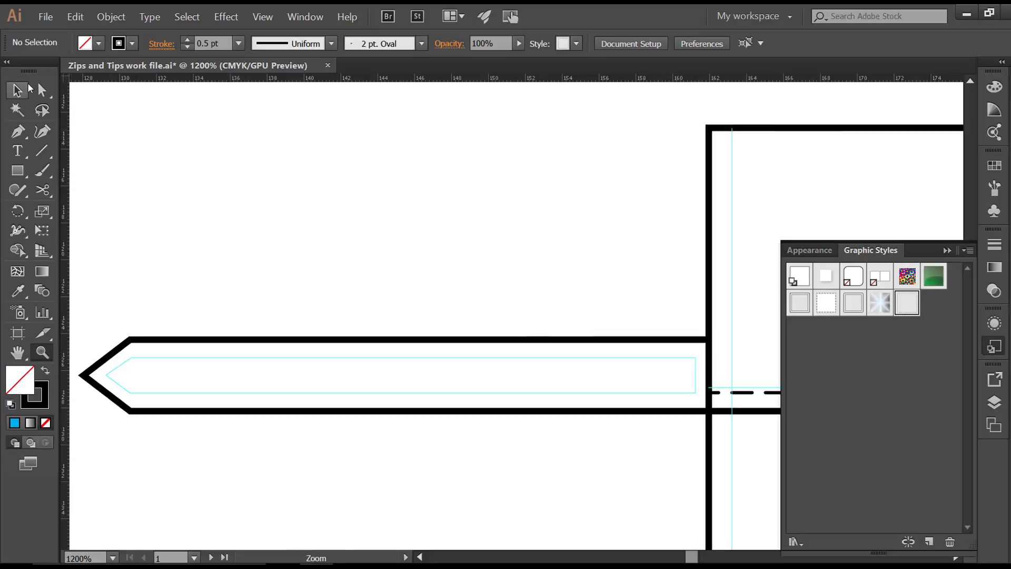
click(290, 340)
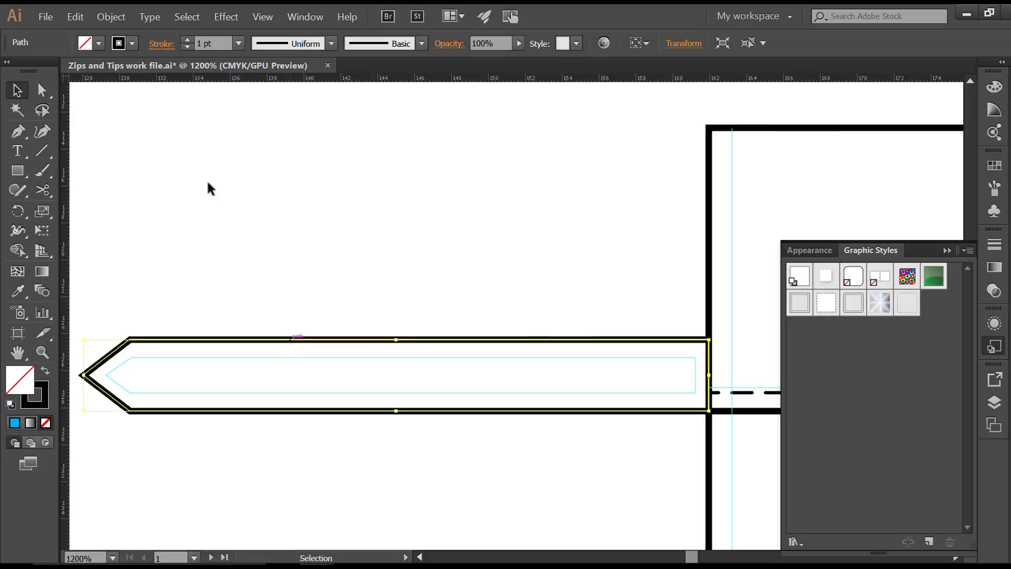
click(120, 21)
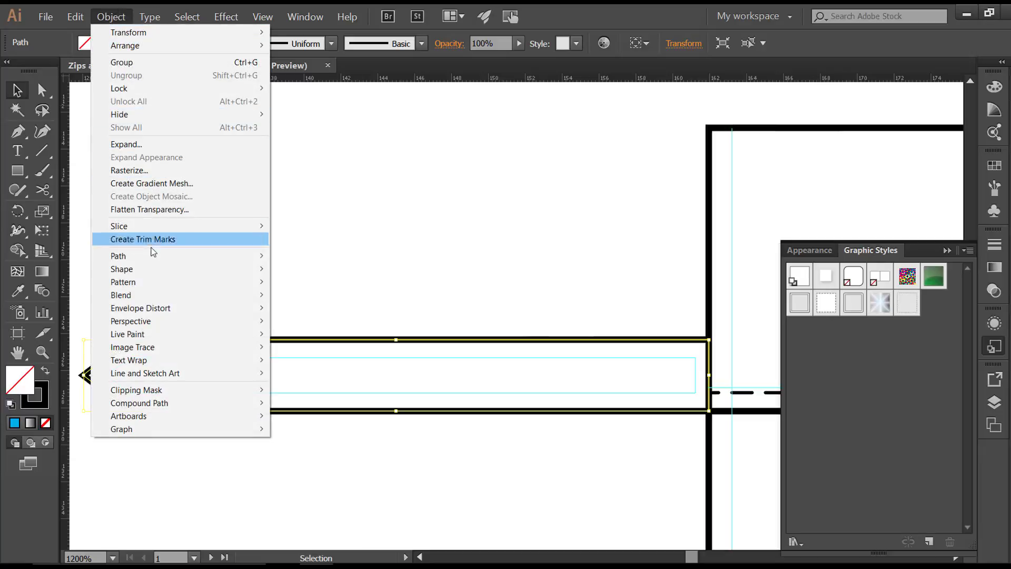
mouse_move(151, 257)
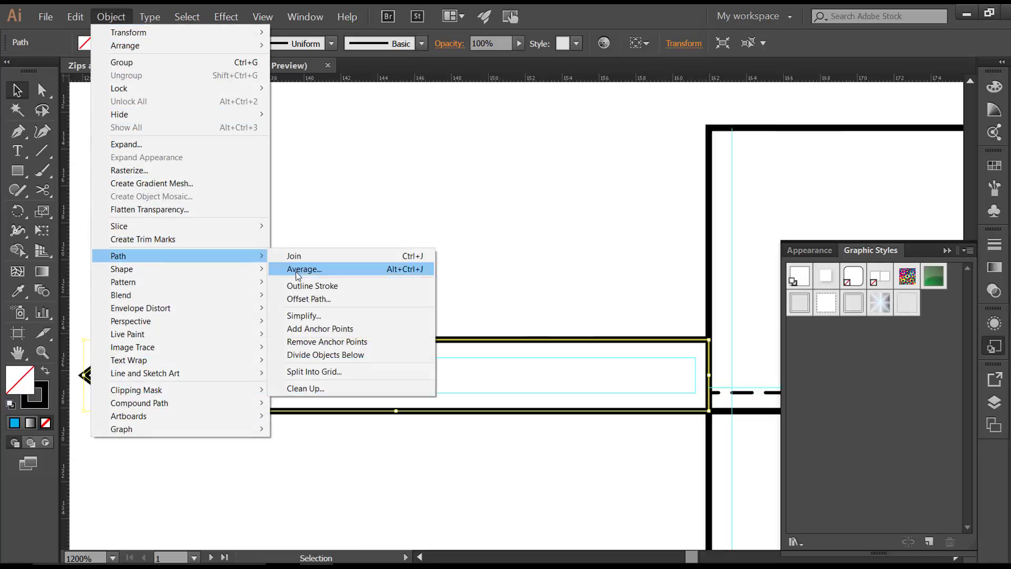
click(330, 299)
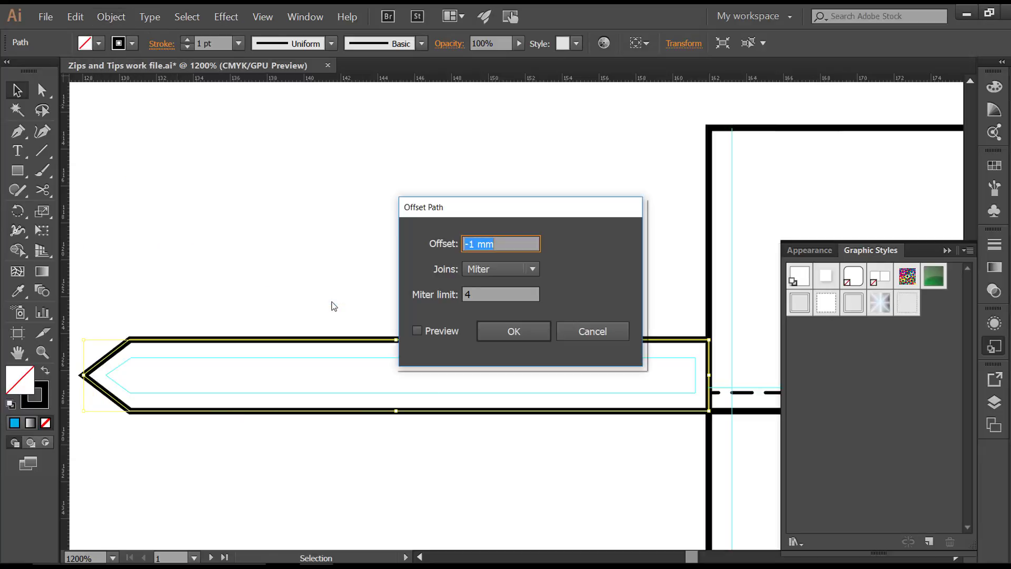
click(416, 330)
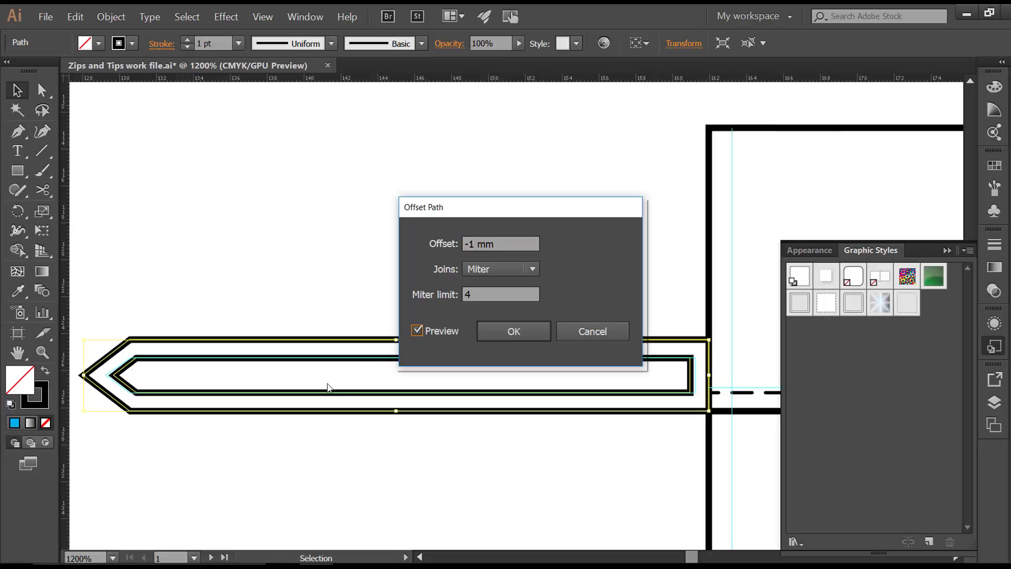
click(514, 333)
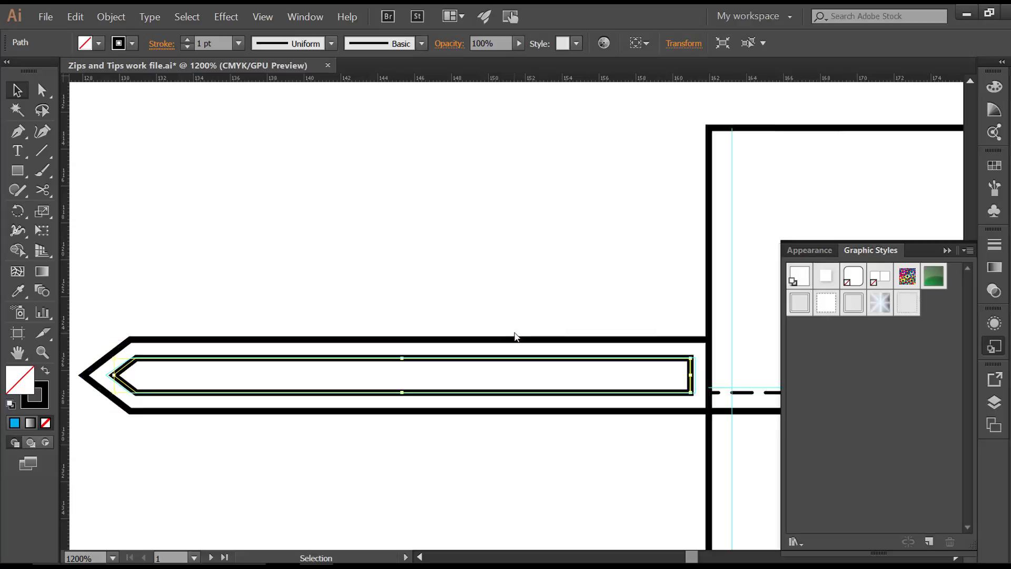
click(902, 307)
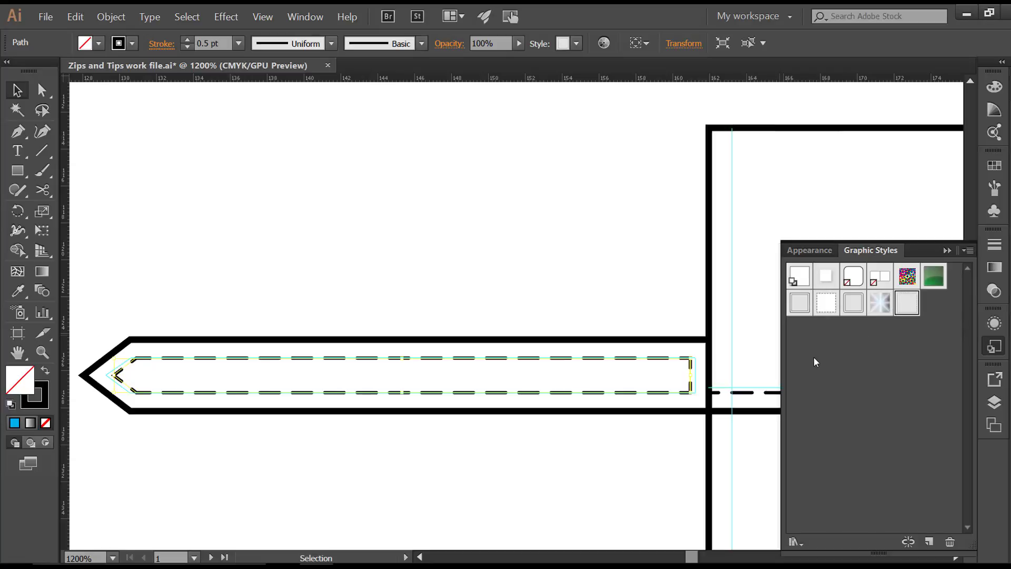
click(794, 542)
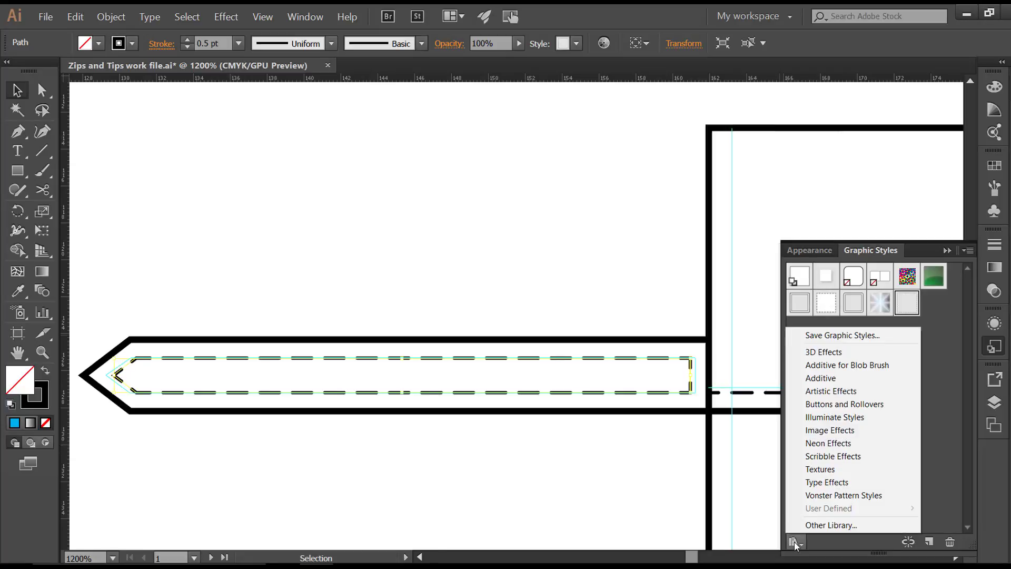
click(819, 338)
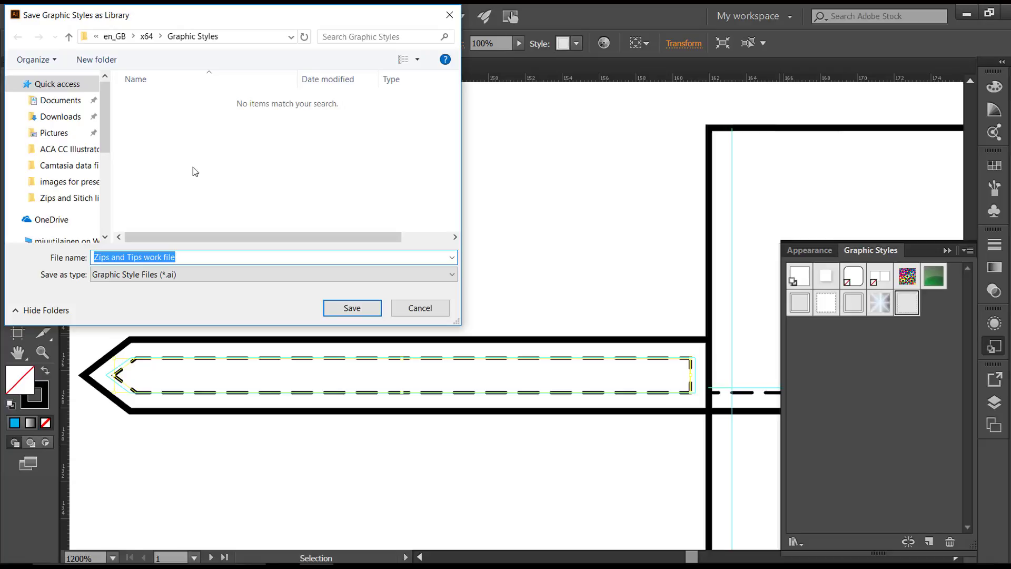
drag(104, 141, 108, 158)
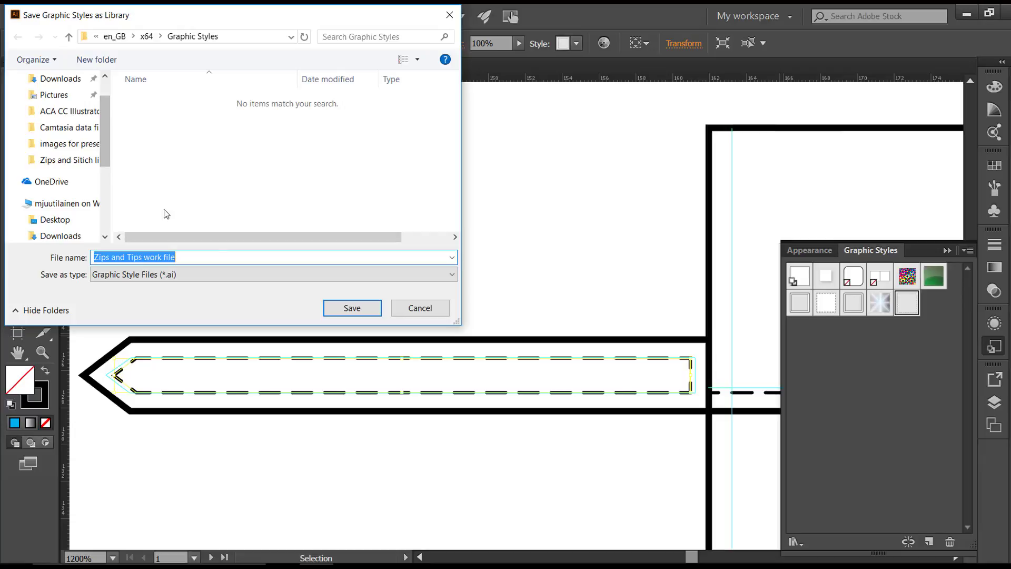
click(428, 311)
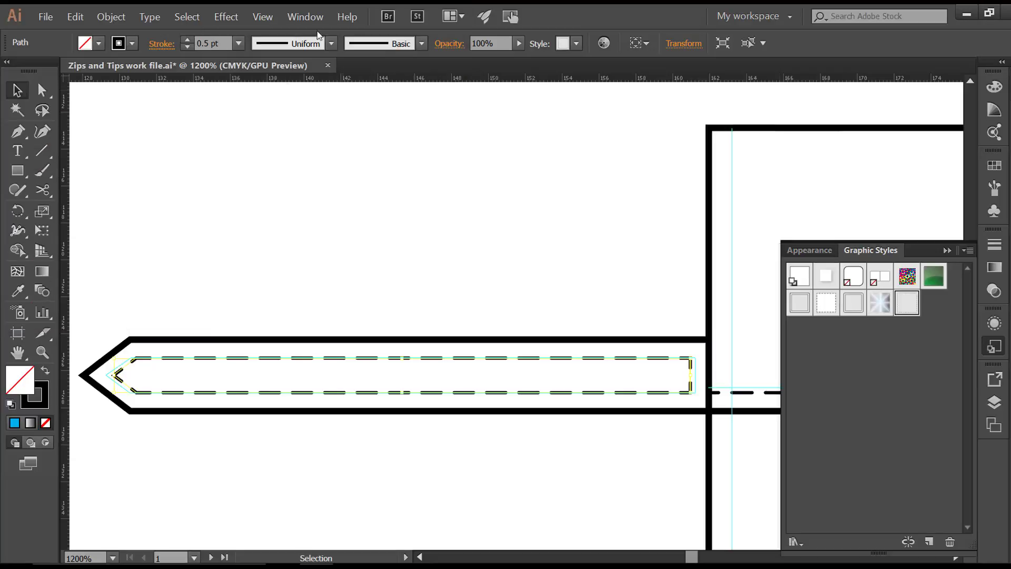
- Review the whole artboard and examine the stitching on the shirt cuff detail up close
click(266, 17)
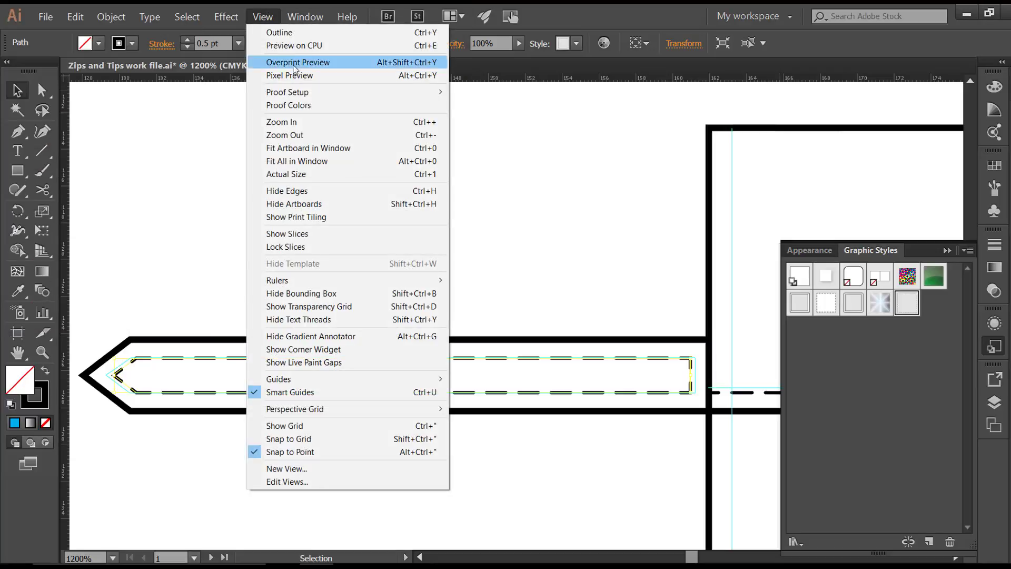
click(317, 149)
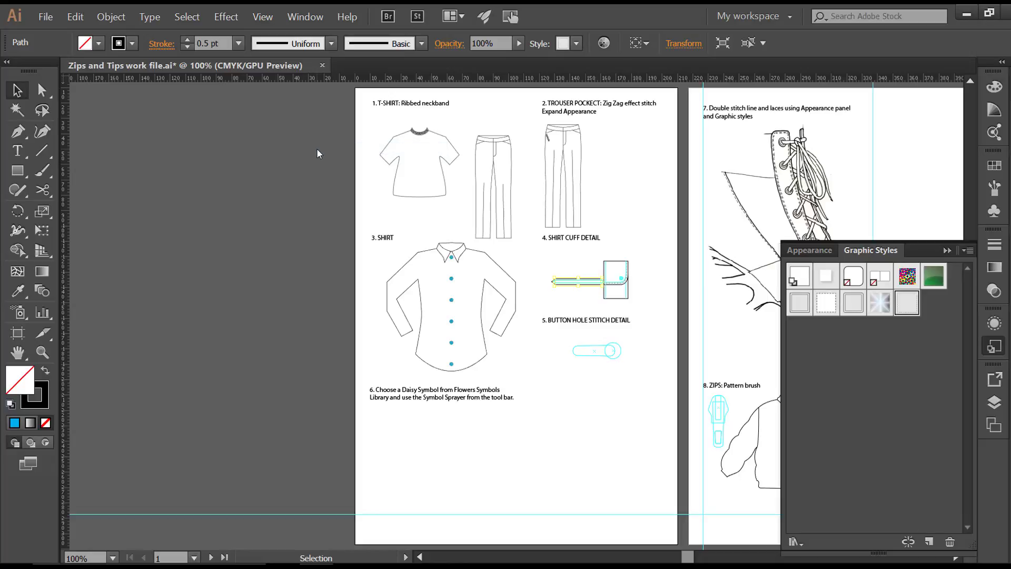
click(43, 349)
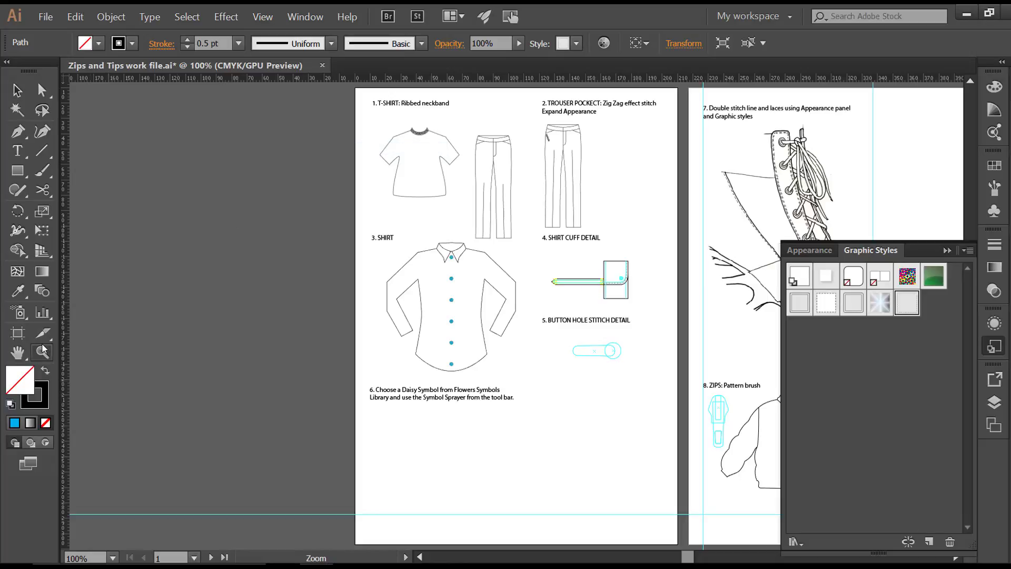
drag(550, 255, 481, 348)
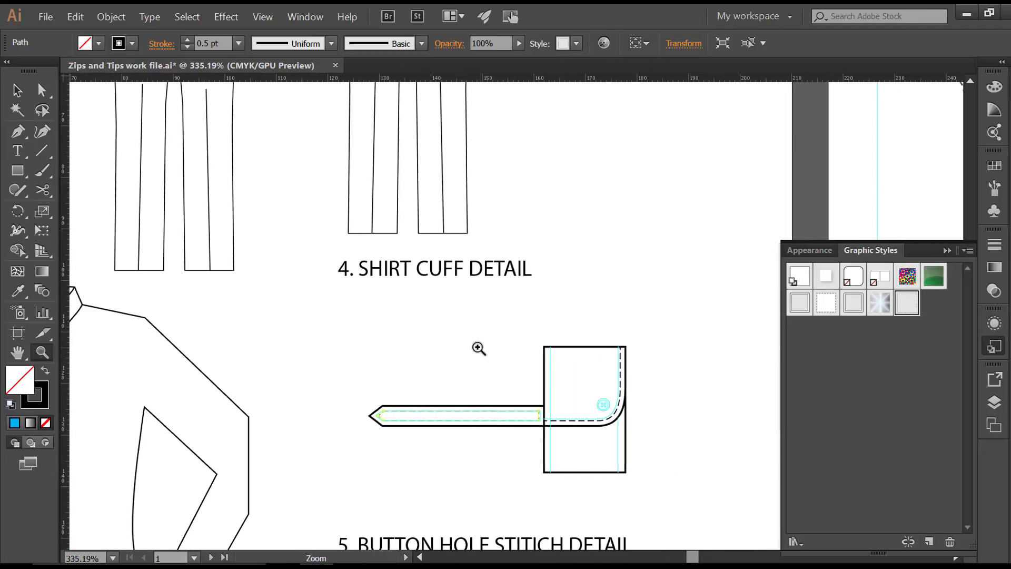
drag(331, 247, 467, 345)
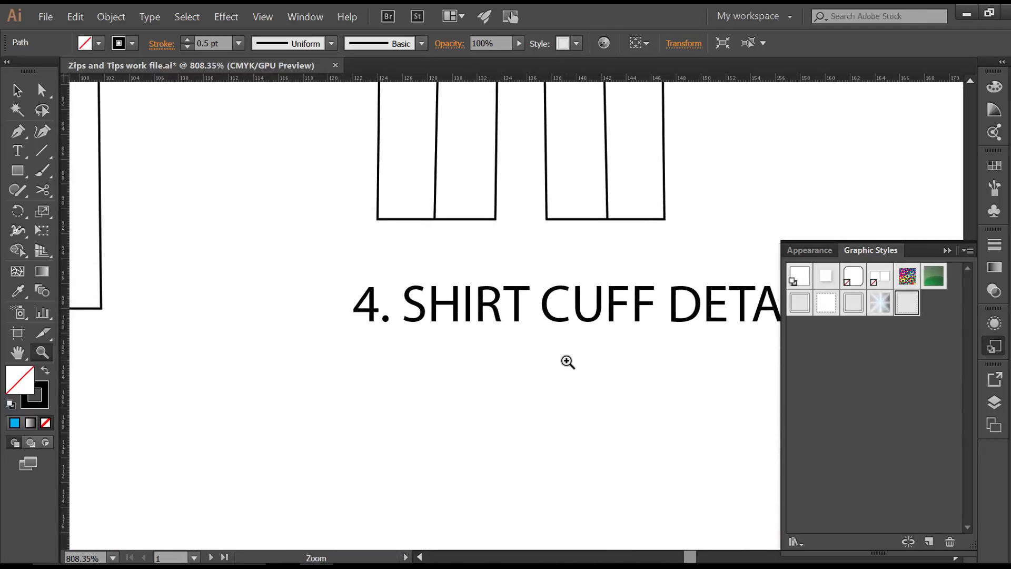
mouse_move(569, 362)
mouse_down()
mouse_move(436, 280)
mouse_move(350, 131)
mouse_move(201, 117)
mouse_move(248, 108)
mouse_move(261, 70)
mouse_up()
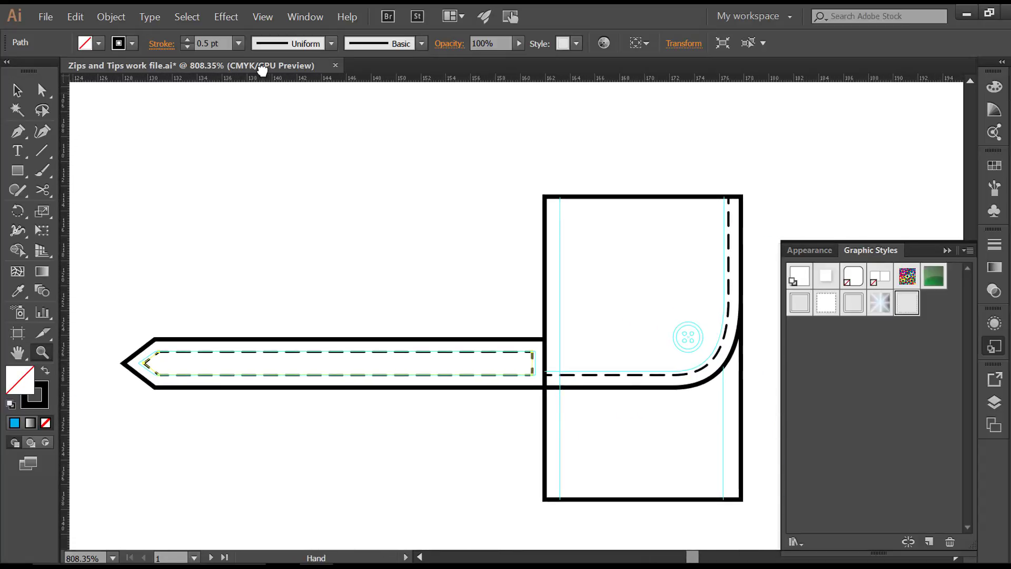